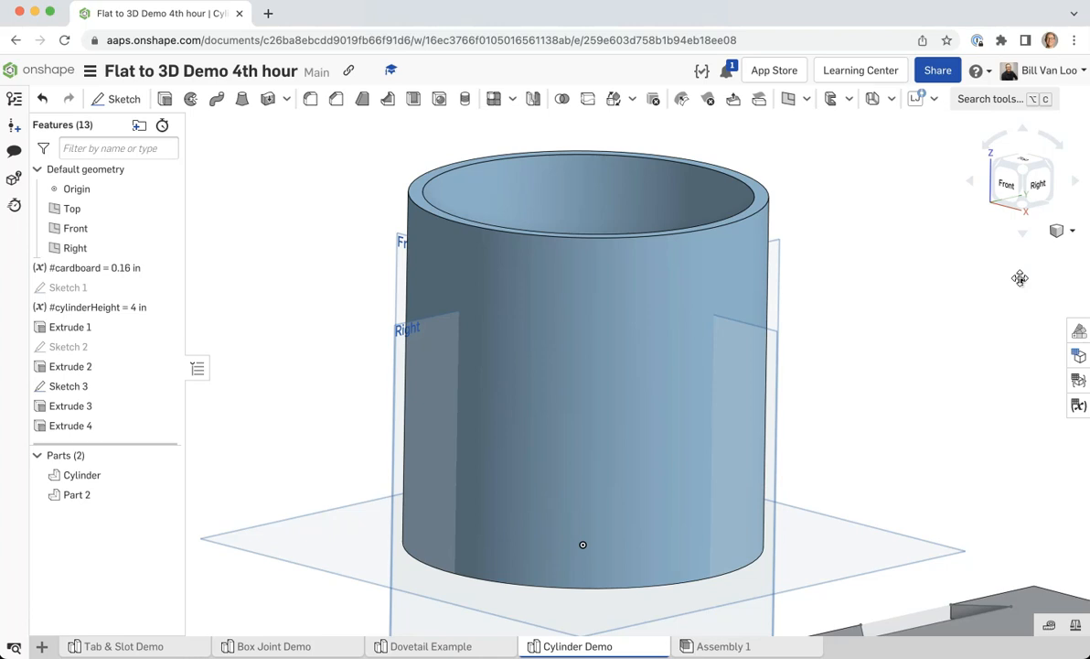
Examine the finished cylinder and the flat piece beside it in the Cylinder Demo
{"action": "scroll", "coordinate": [942, 309], "scroll_direction": "down", "scroll_amount": 5}
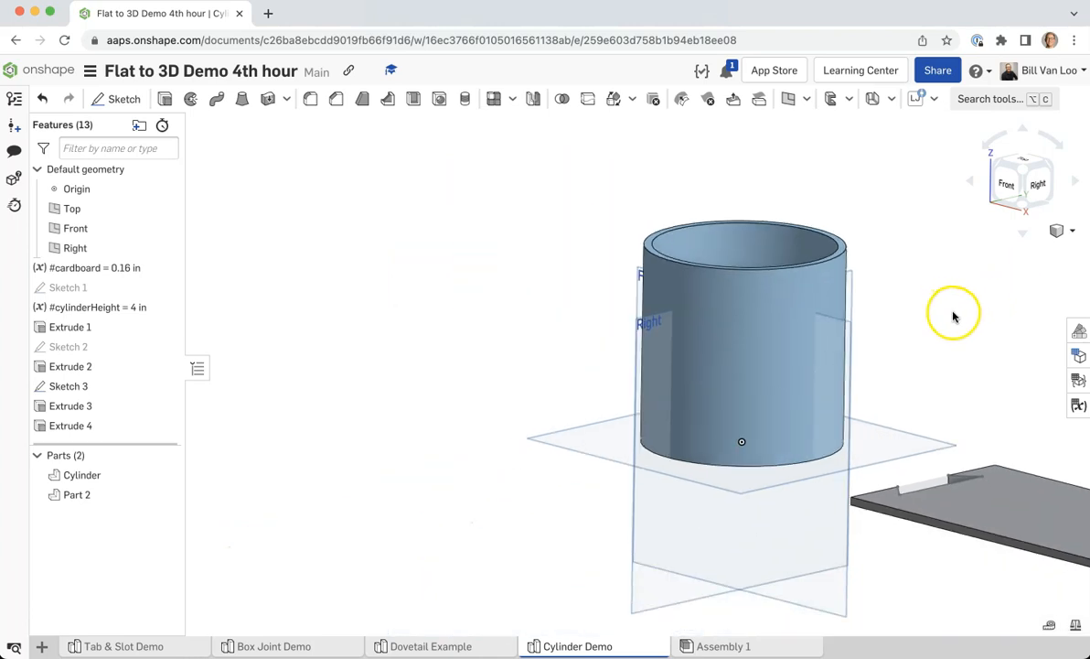
{"action": "middle_click_drag", "start_coordinate": [961, 312], "coordinate": [575, 280]}
{"action": "right_click_drag", "start_coordinate": [576, 279], "coordinate": [657, 289]}
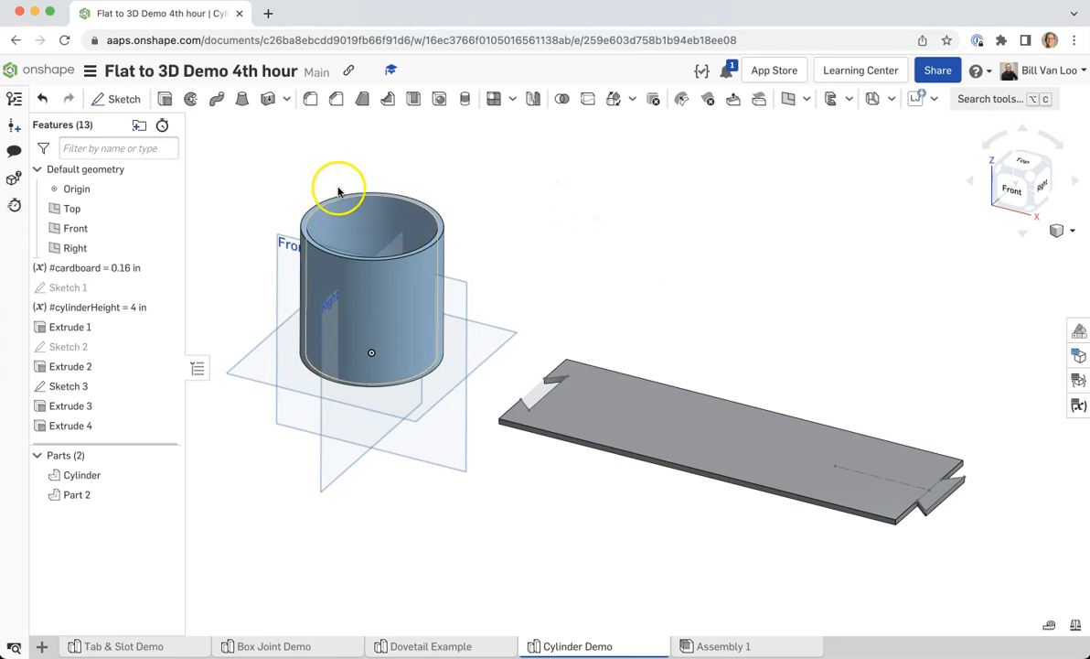
{"action": "scroll", "coordinate": [334, 185], "scroll_direction": "up", "scroll_amount": 5}
{"action": "middle_click_drag", "start_coordinate": [601, 236], "coordinate": [821, 137]}
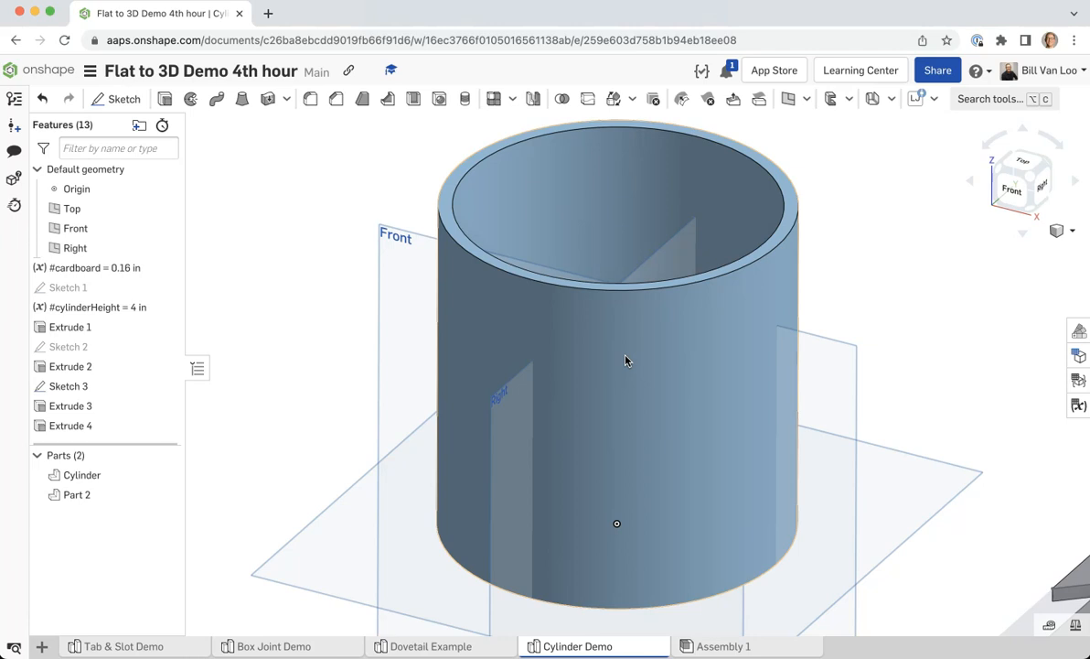
Create a new Part Studio and start a sketch on the Top plane, viewed from the top
{"action": "left_click", "coordinate": [41, 646]}
{"action": "left_click", "coordinate": [75, 519]}
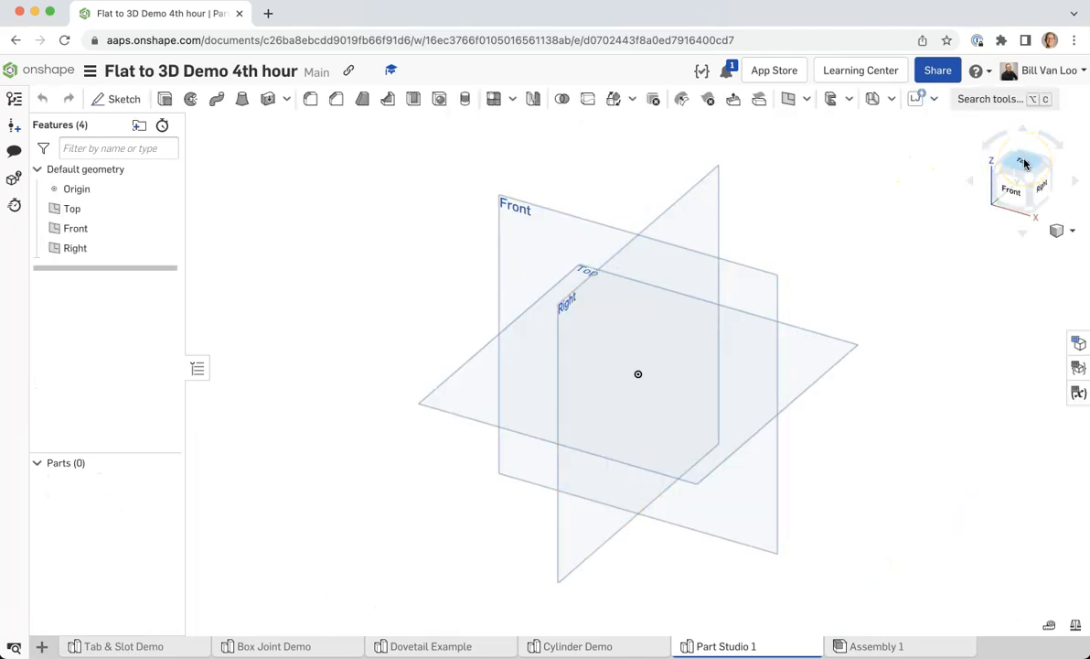
{"action": "left_click", "coordinate": [1024, 162]}
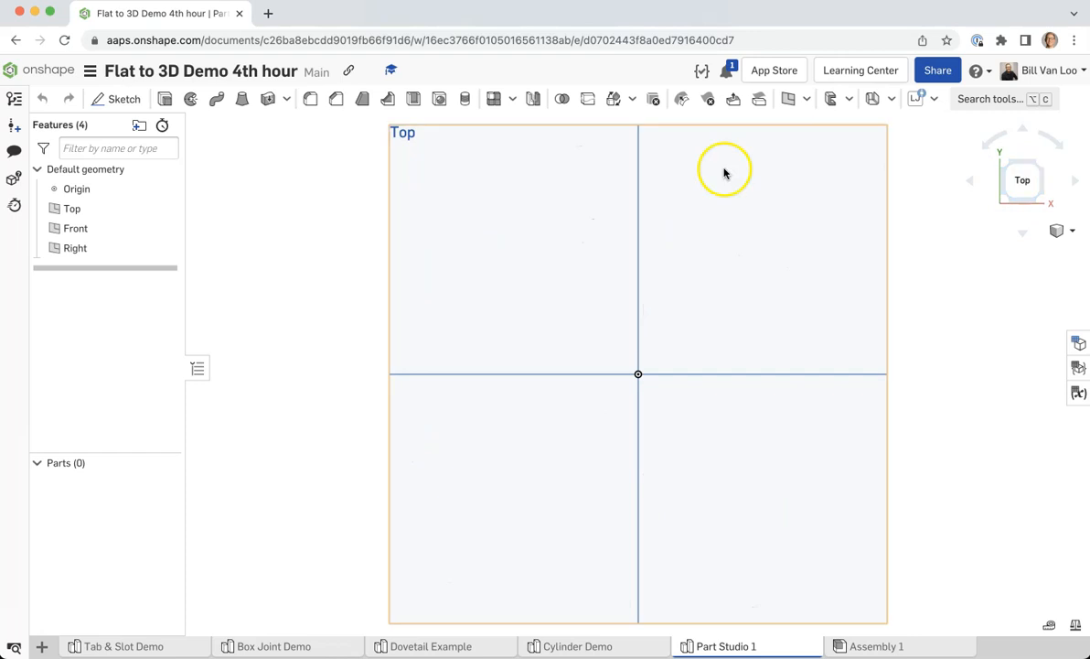
{"action": "left_click", "coordinate": [119, 99]}
{"action": "left_click", "coordinate": [439, 194]}
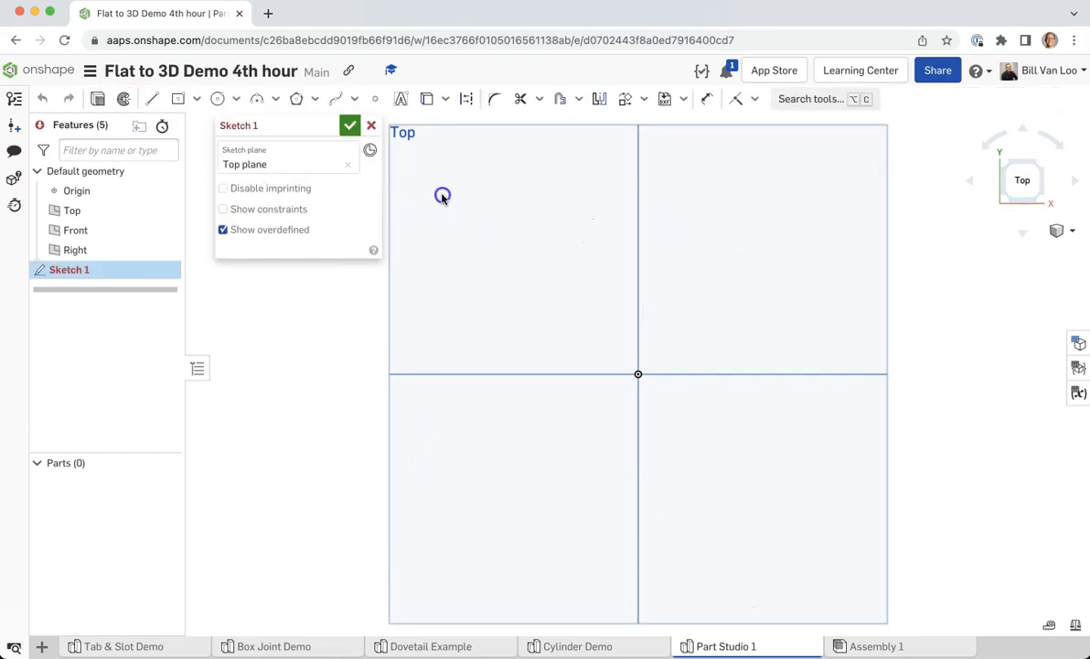
Sketch a circle centred on the origin with a diameter of 4 in
{"action": "left_click", "coordinate": [217, 98]}
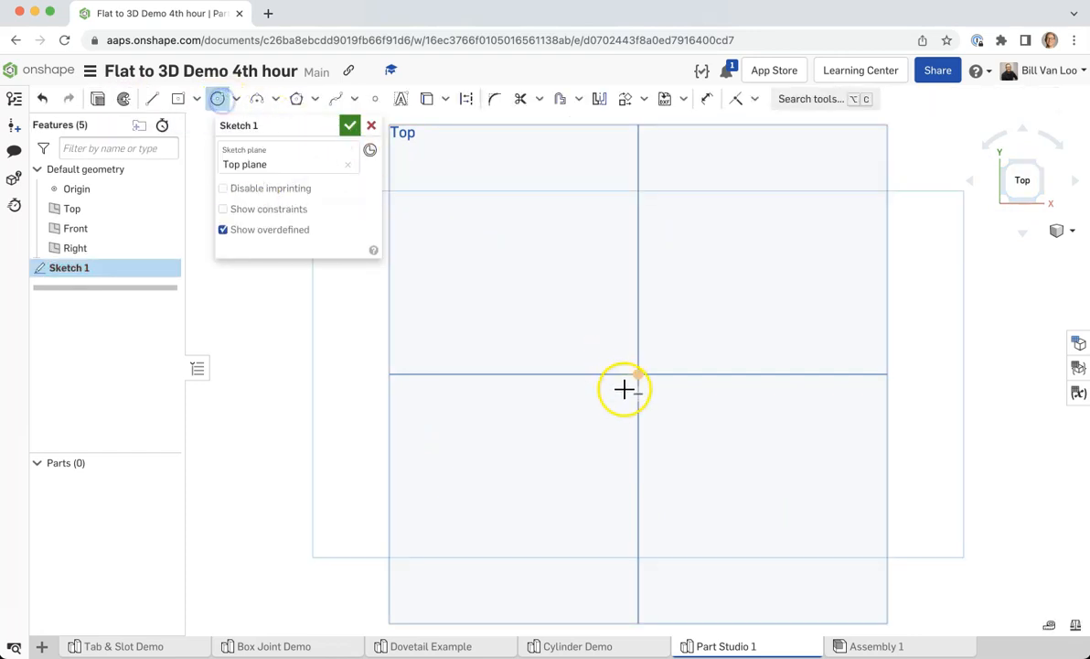
{"action": "left_click_drag", "start_coordinate": [636, 370], "coordinate": [761, 233]}
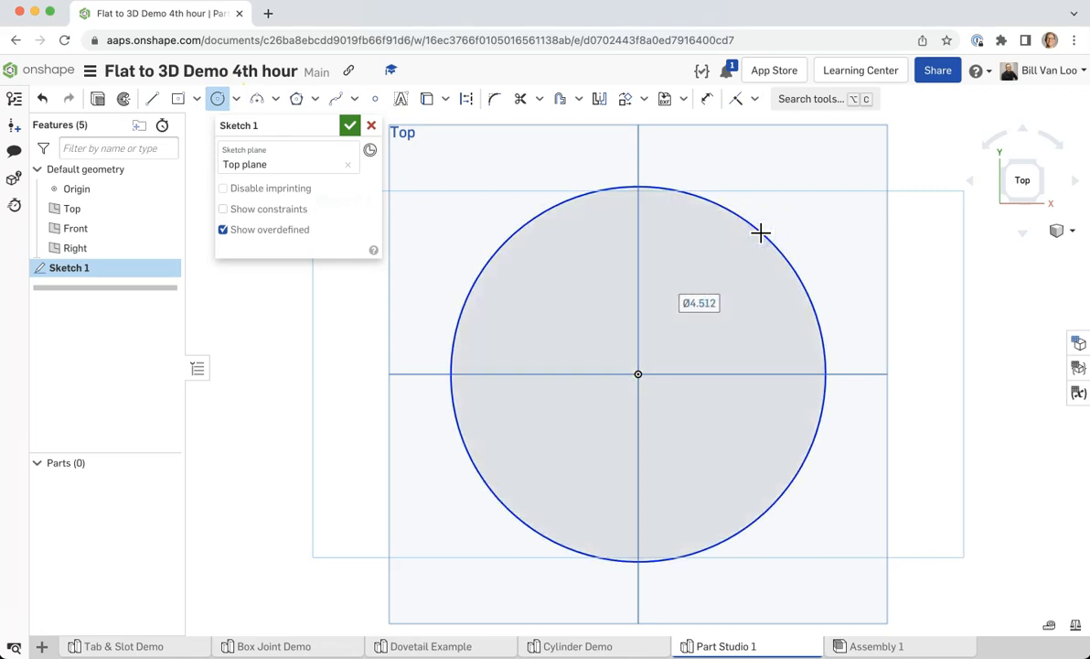
{"action": "type", "text": "4"}
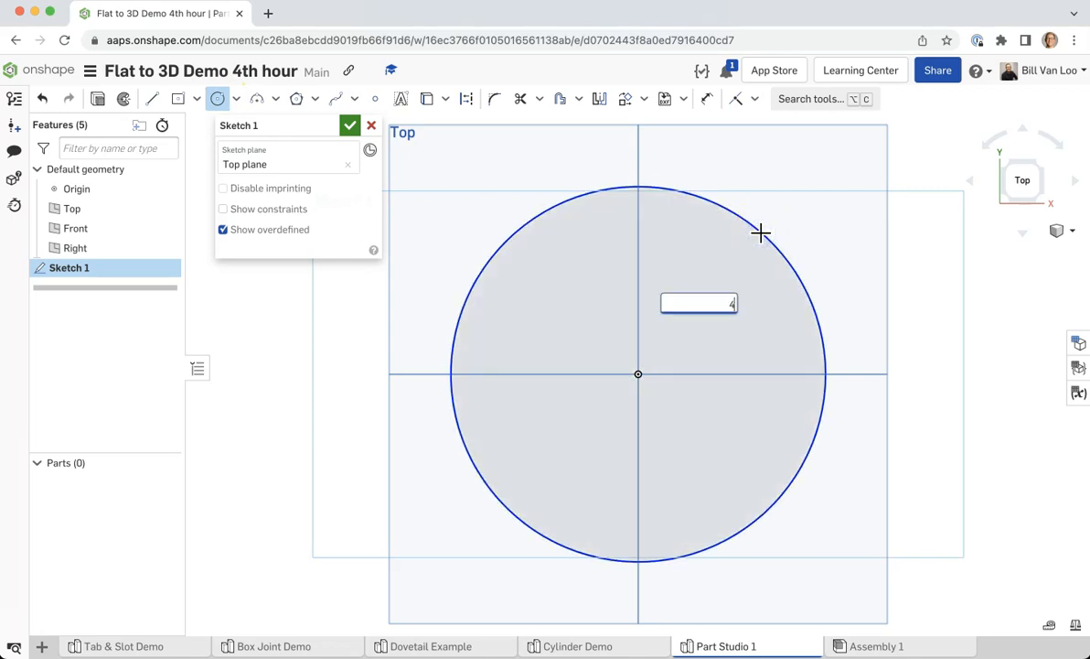
{"action": "key", "text": "Return"}
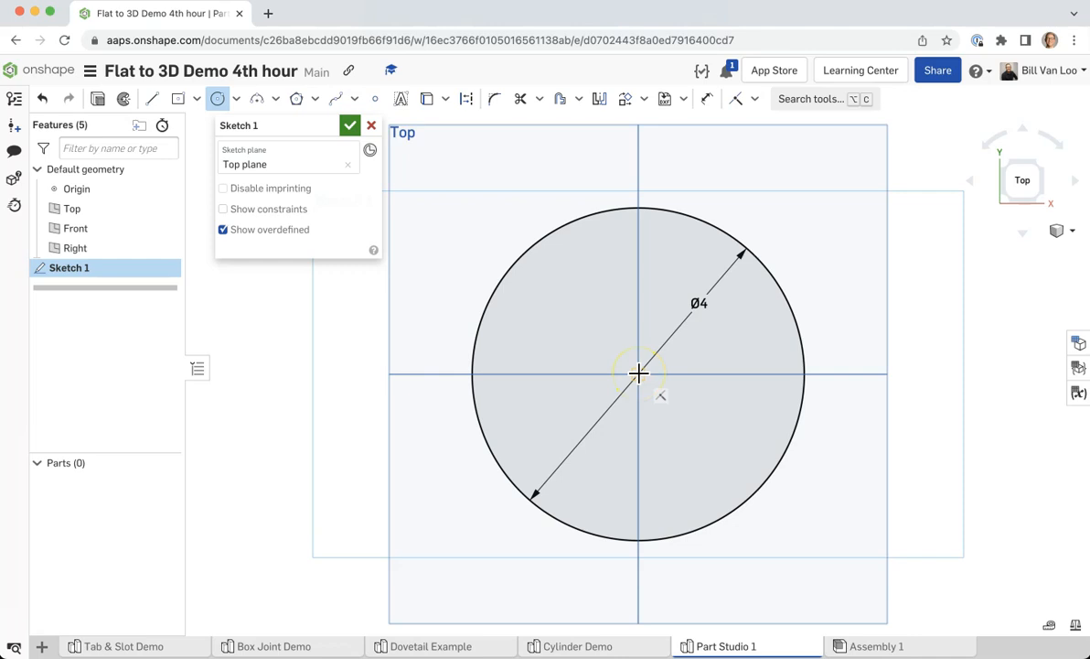
Sketch a concentric inner circle about 3.45 in in diameter and dimension the gap between the two circles
{"action": "left_click_drag", "start_coordinate": [638, 372], "coordinate": [675, 236]}
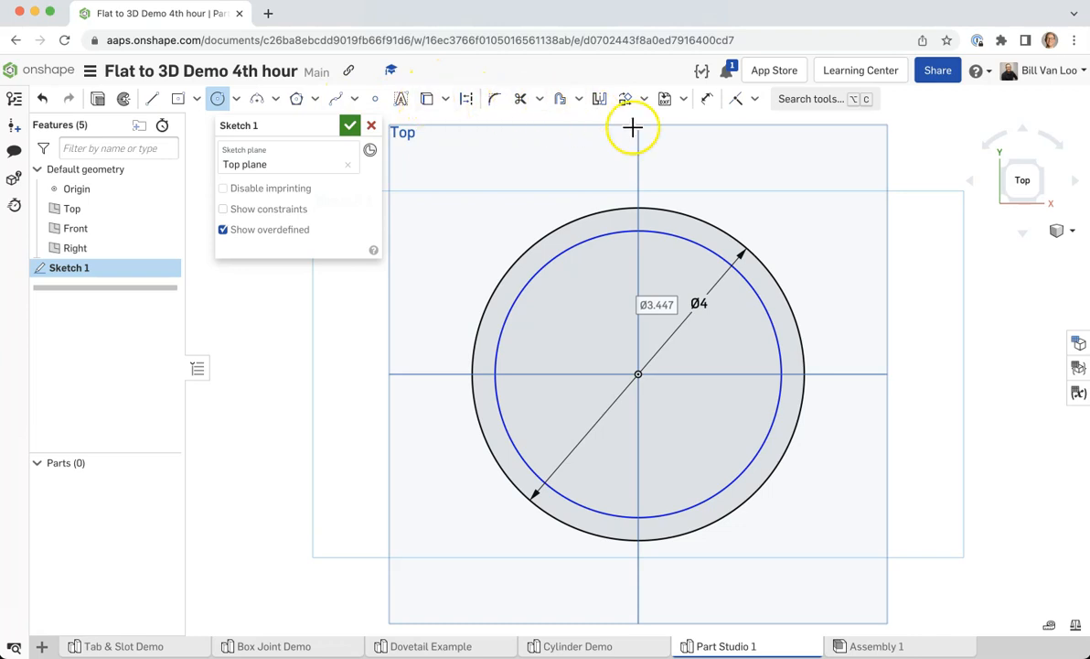
{"action": "left_click", "coordinate": [707, 99]}
{"action": "left_click", "coordinate": [699, 221]}
{"action": "left_click_drag", "start_coordinate": [696, 236], "coordinate": [848, 293]}
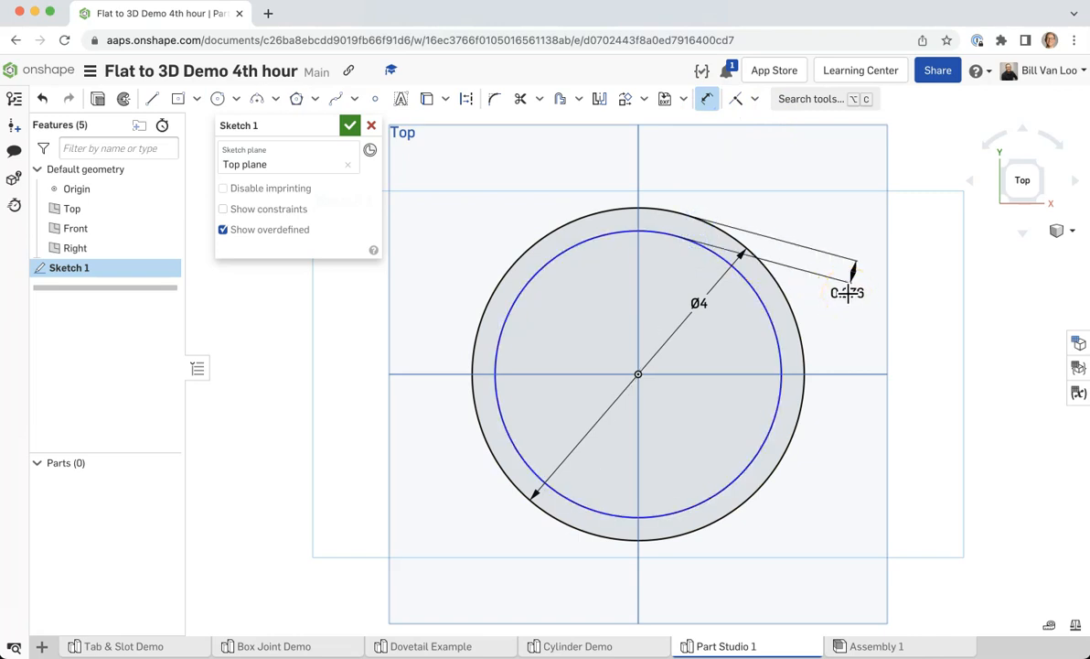
{"action": "left_click", "coordinate": [848, 293]}
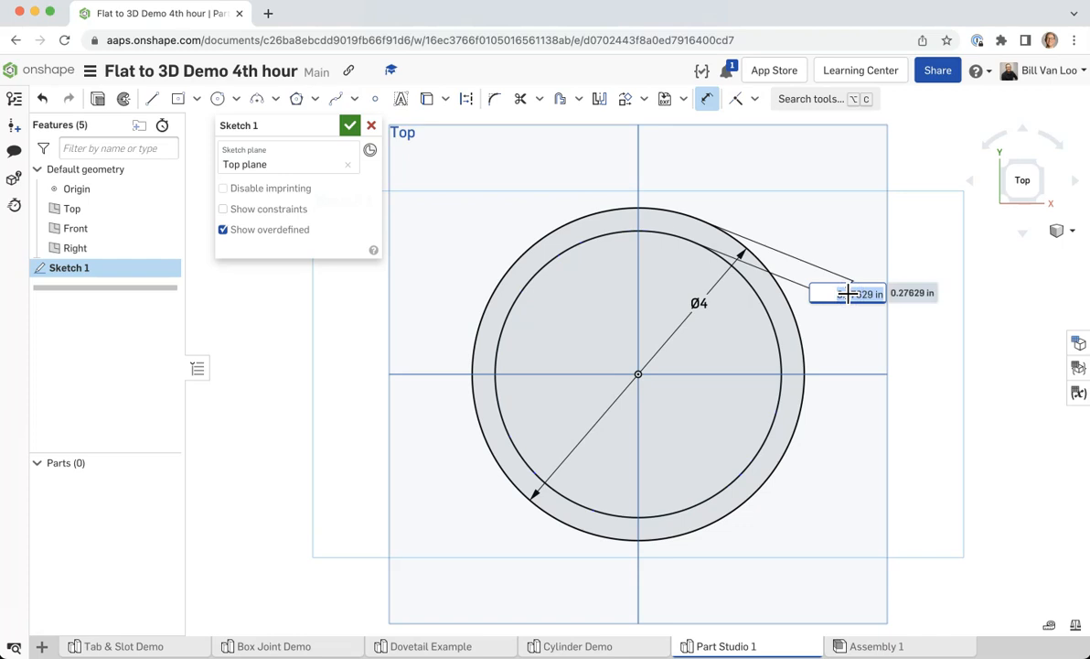
Set the gap between the circles to a new length variable #cardboard of 0.16 in and finish the sketch
{"action": "type", "text": "#cardboa"}
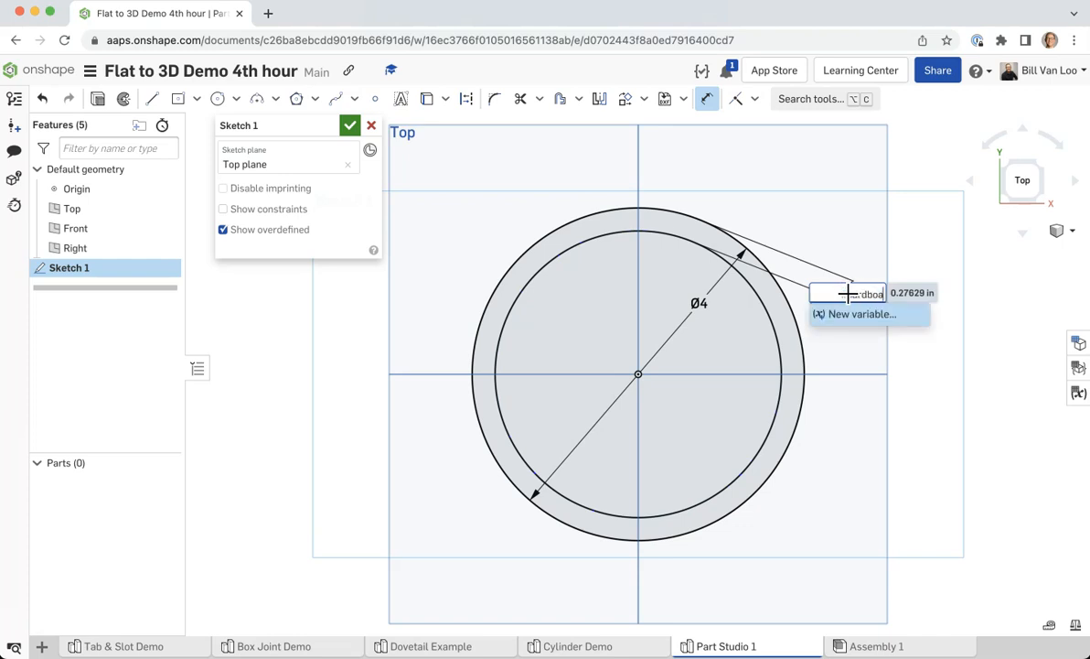
{"action": "type", "text": "rd"}
{"action": "key", "text": "Return"}
{"action": "type", "text": "0.16 in"}
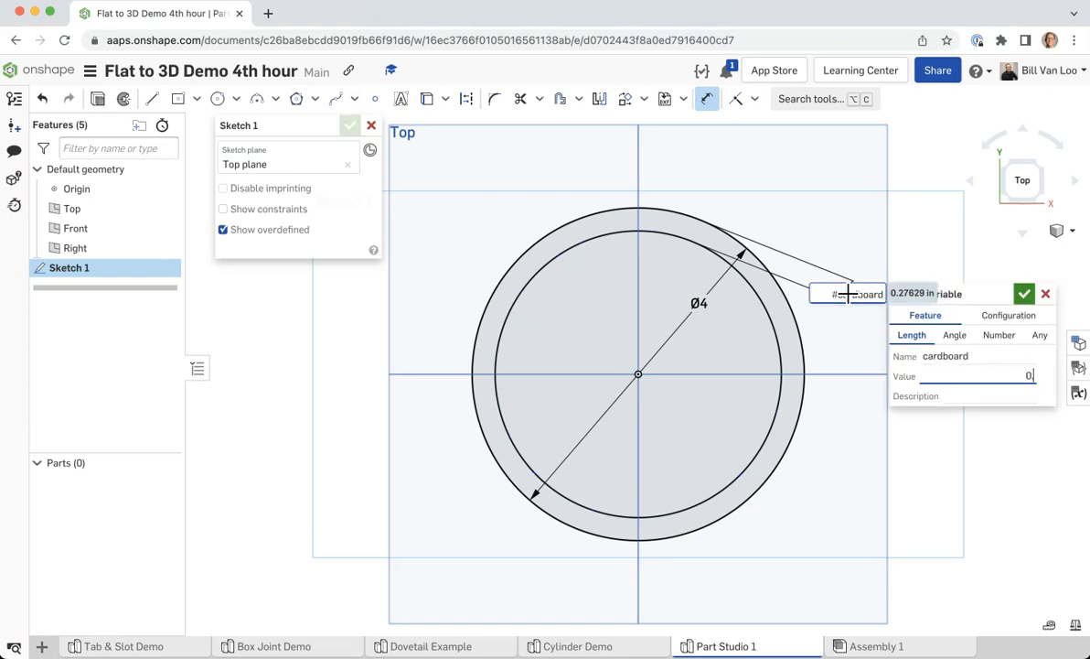
{"action": "left_click", "coordinate": [1024, 294]}
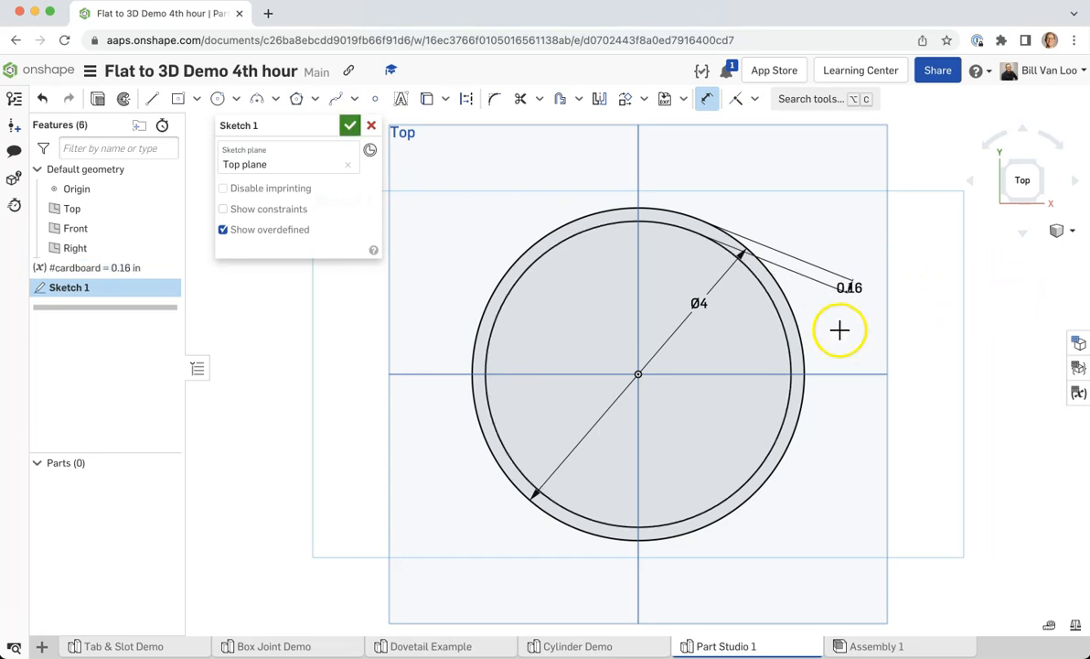
{"action": "left_click", "coordinate": [350, 126]}
Extrude the ring region as a new solid with its depth set to a new length variable #cylinderHeight of 4 in
{"action": "right_click_drag", "start_coordinate": [382, 245], "coordinate": [389, 202]}
{"action": "right_click_drag", "start_coordinate": [373, 287], "coordinate": [347, 350]}
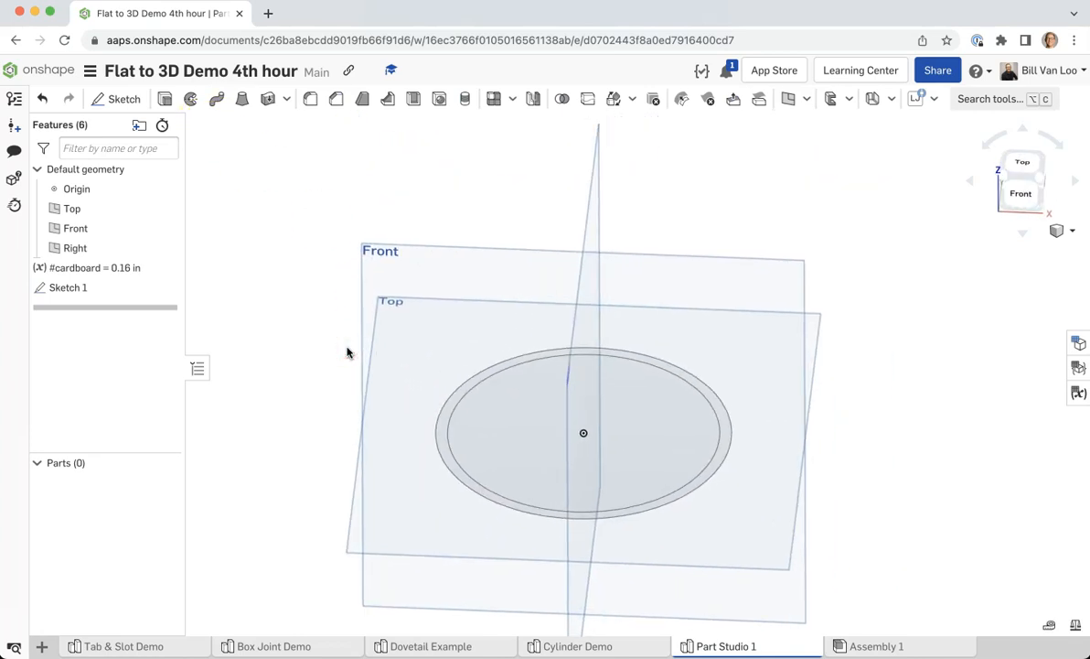
{"action": "left_click", "coordinate": [165, 99]}
{"action": "left_click", "coordinate": [468, 388]}
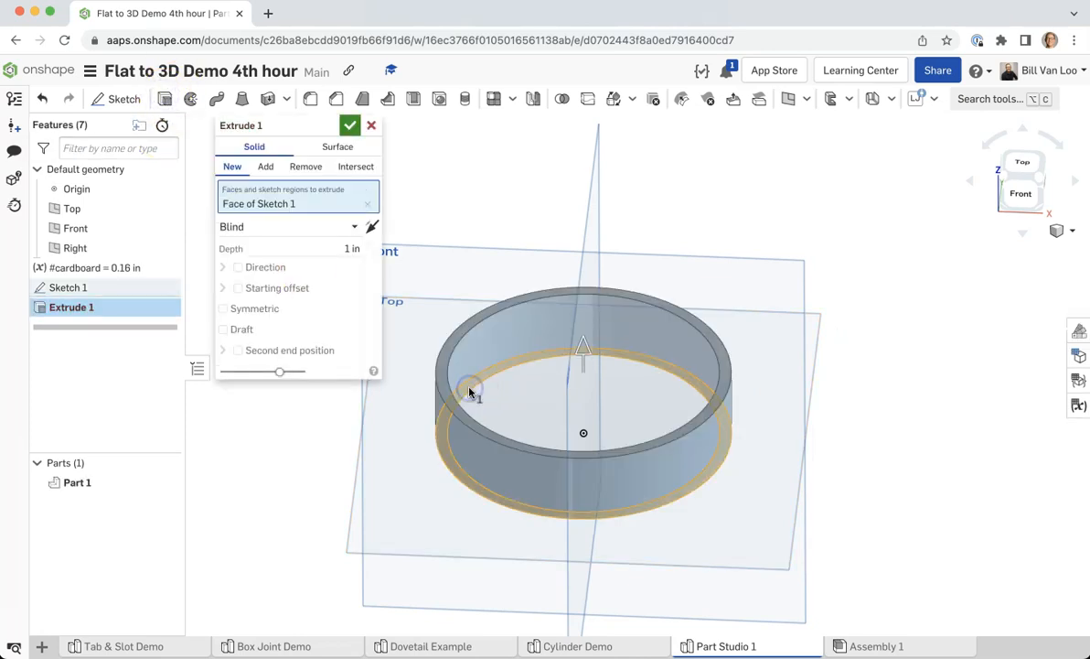
{"action": "left_click", "coordinate": [325, 251]}
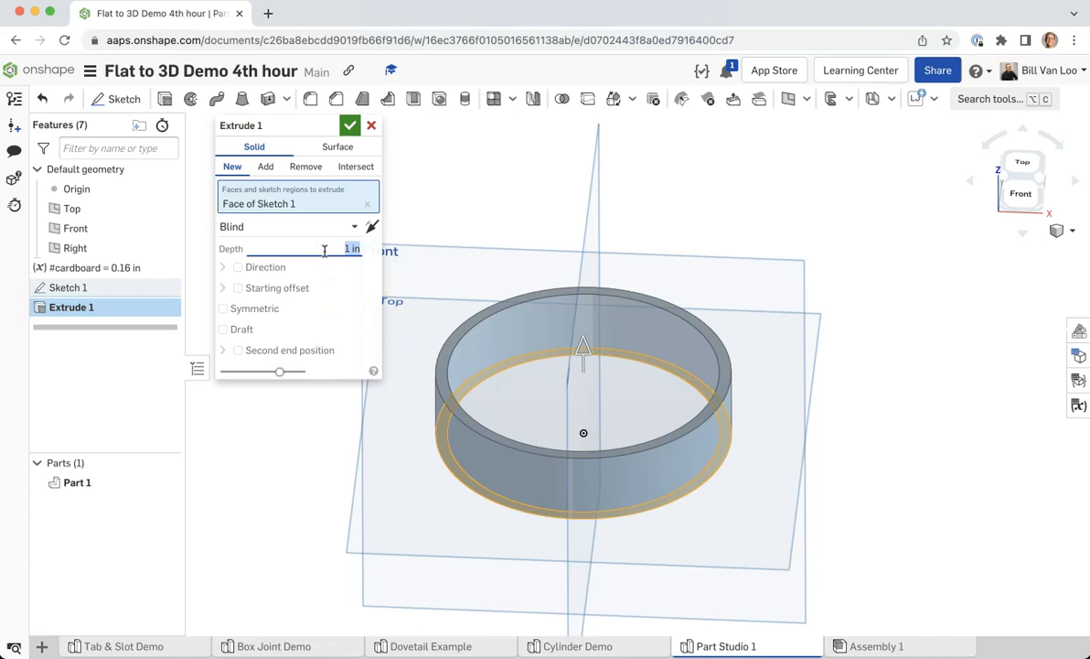
{"action": "type", "text": "#"}
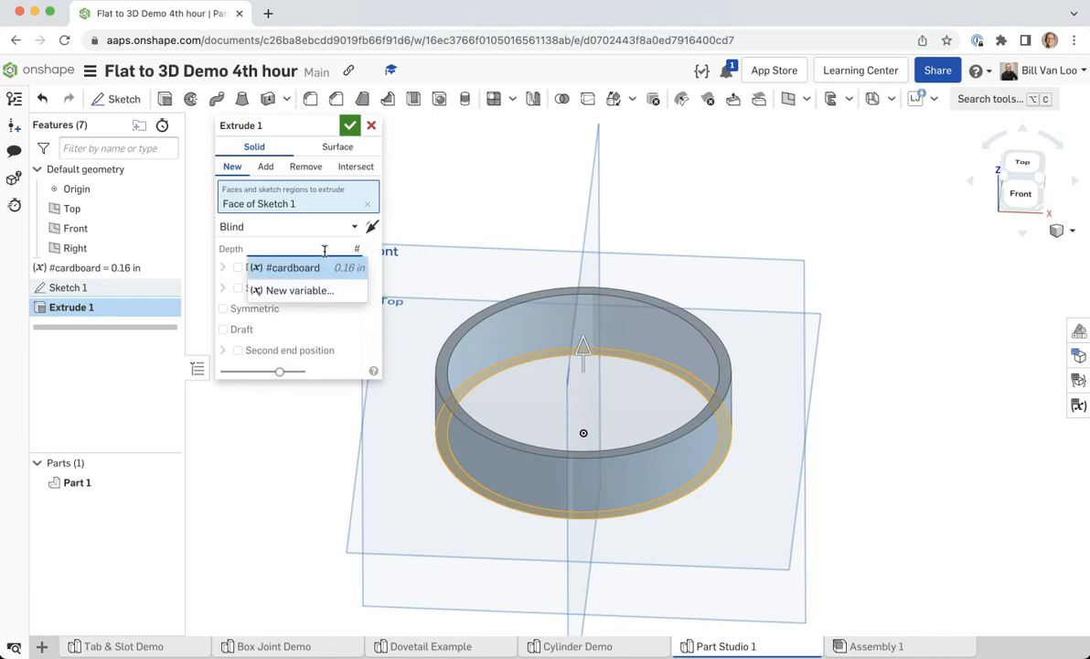
{"action": "type", "text": "cylinderHeight"}
{"action": "key", "text": "Return"}
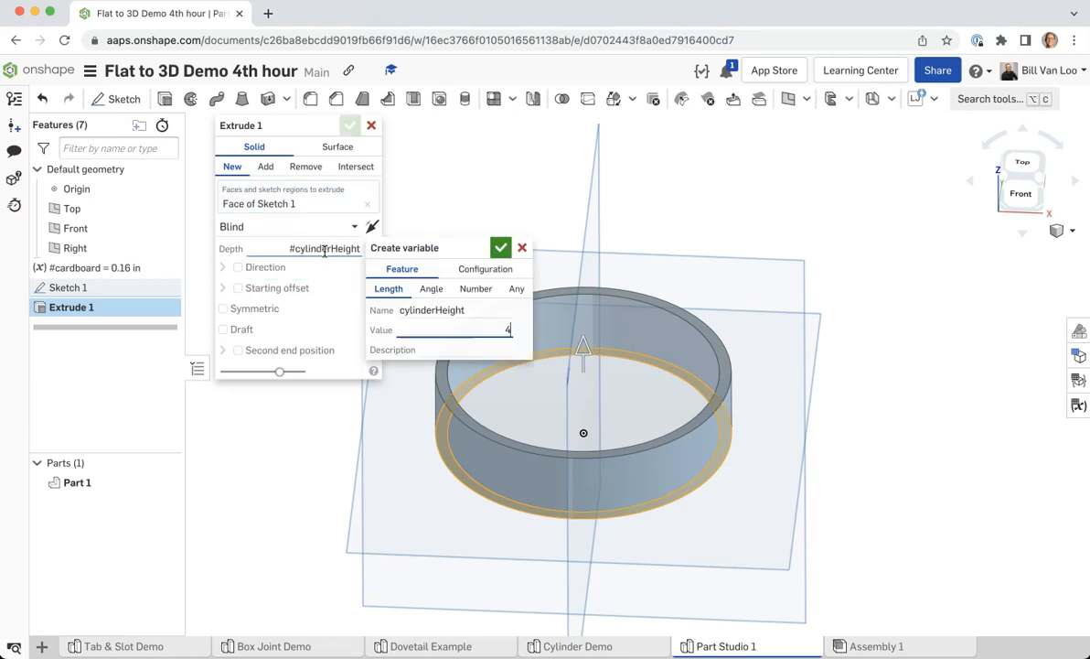
{"action": "left_click", "coordinate": [501, 247]}
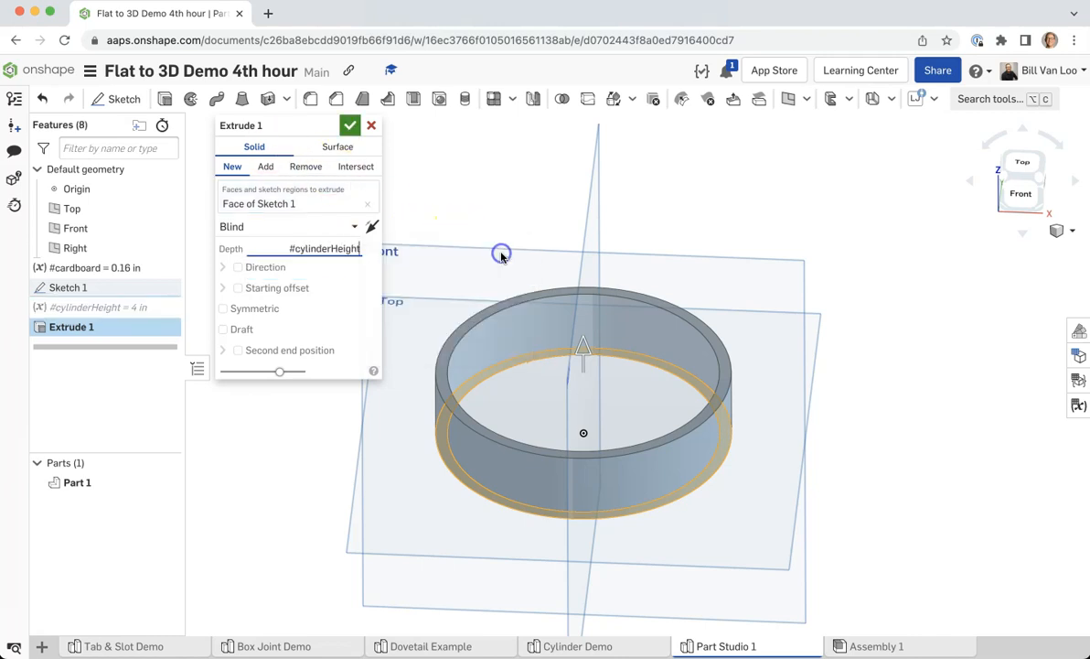
{"action": "left_click", "coordinate": [350, 125]}
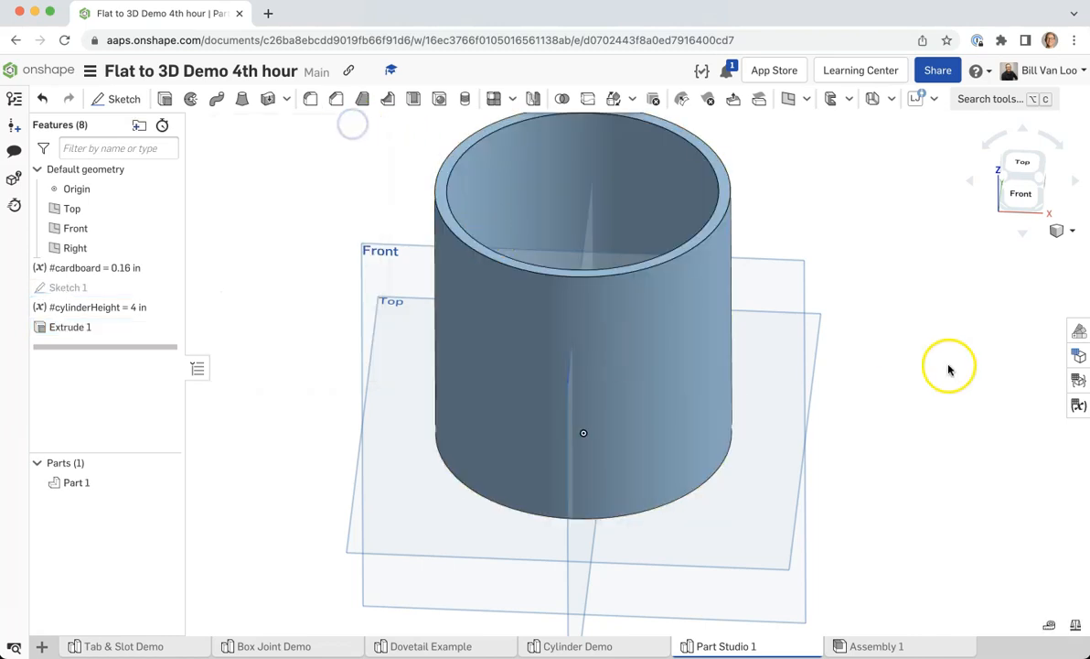
Start a second sketch on the Top plane, viewed from the top with empty space beside the cylinder
{"action": "scroll", "coordinate": [946, 349], "scroll_direction": "down", "scroll_amount": 2}
{"action": "right_click_drag", "start_coordinate": [920, 339], "coordinate": [790, 333]}
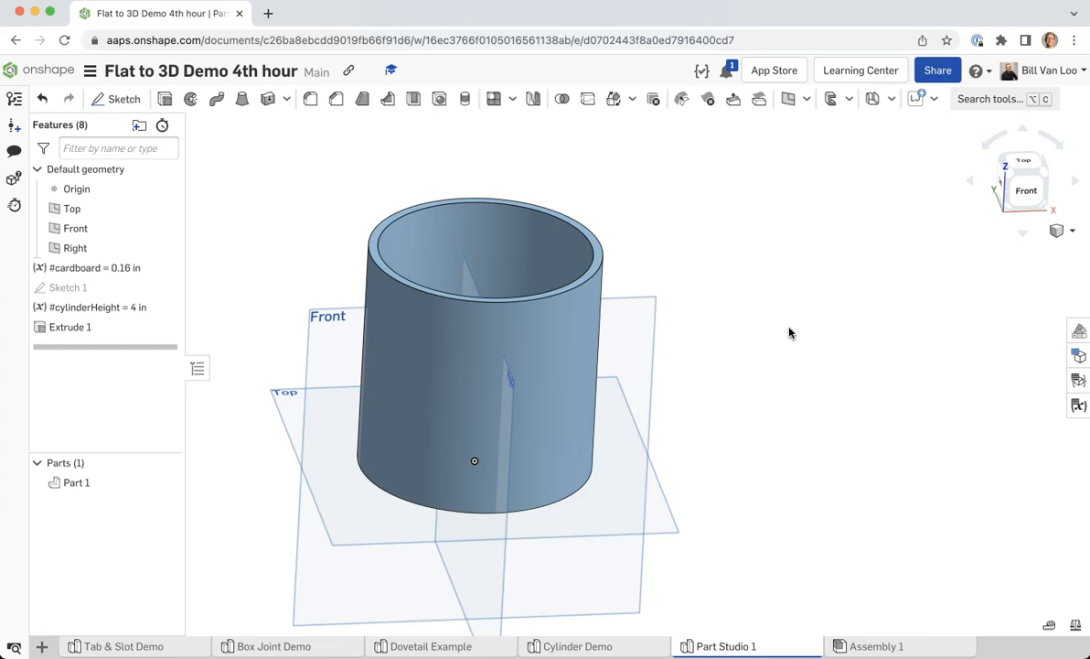
{"action": "middle_click_drag", "start_coordinate": [767, 311], "coordinate": [682, 281]}
{"action": "left_click", "coordinate": [123, 102]}
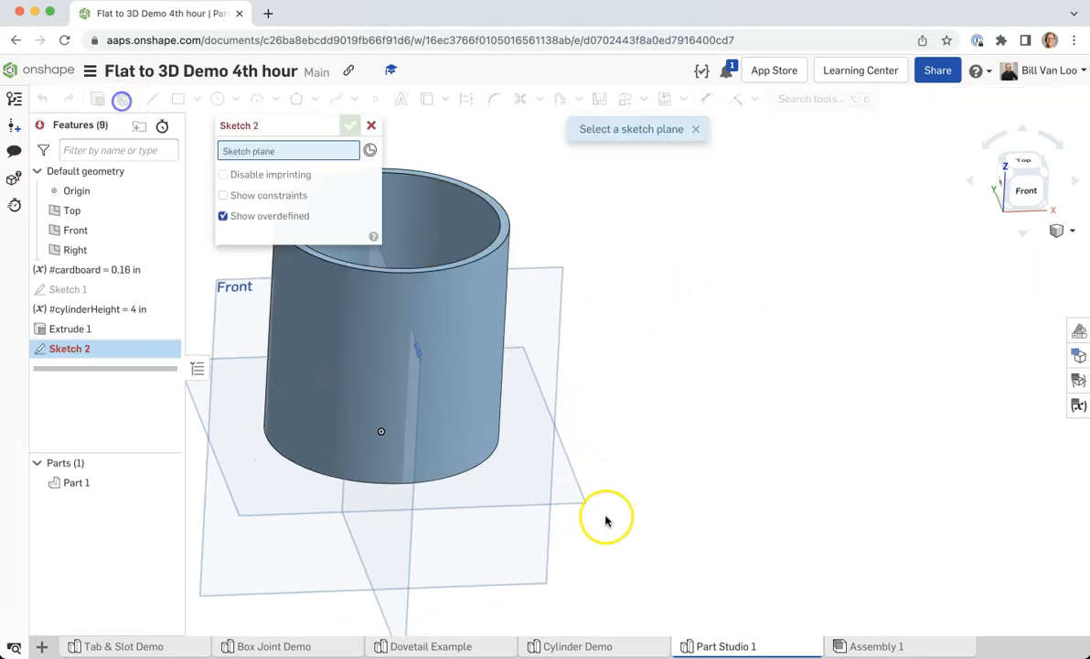
{"action": "left_click", "coordinate": [565, 487]}
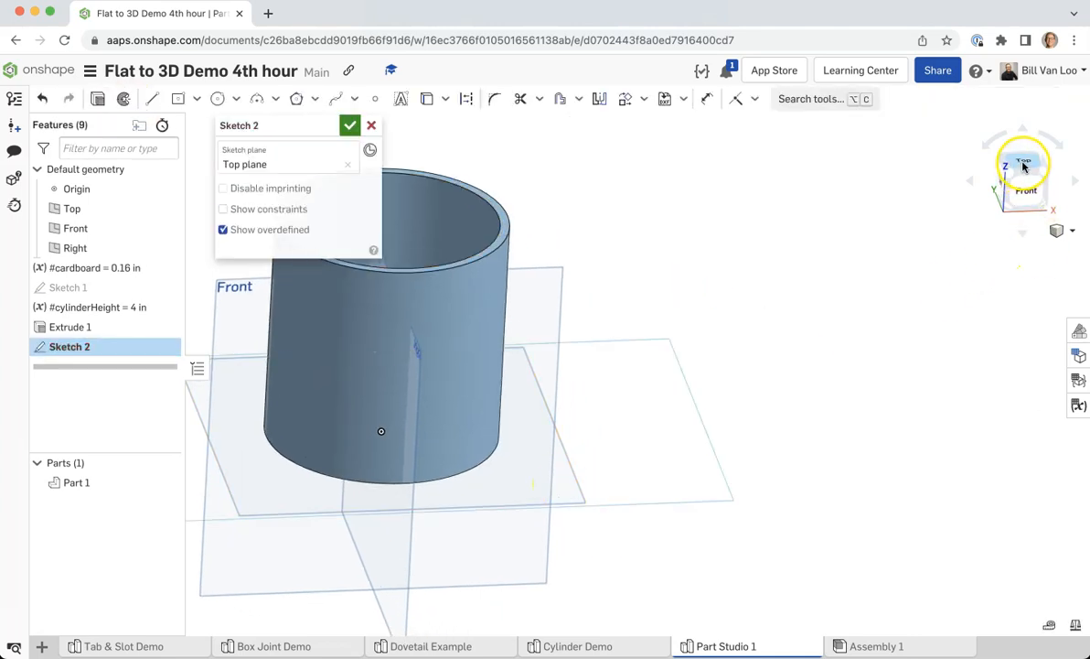
{"action": "left_click", "coordinate": [1024, 164]}
{"action": "middle_click_drag", "start_coordinate": [937, 372], "coordinate": [710, 392]}
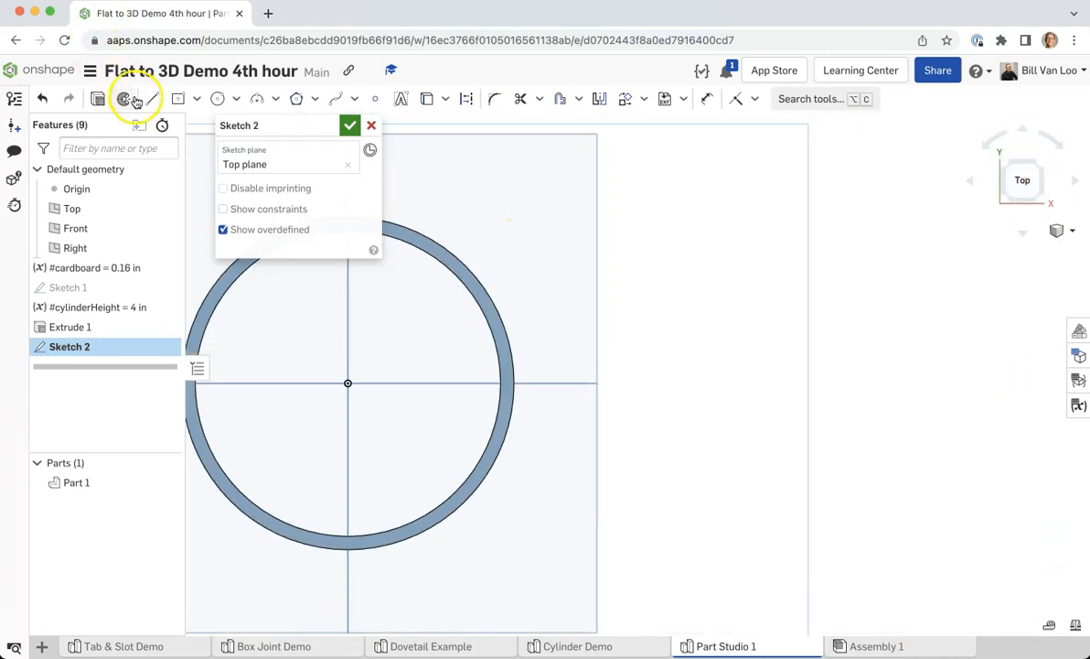
Sketch a corner rectangle about 4.99 in wide and 3.11 in high beside the cylinder
{"action": "left_click", "coordinate": [179, 100]}
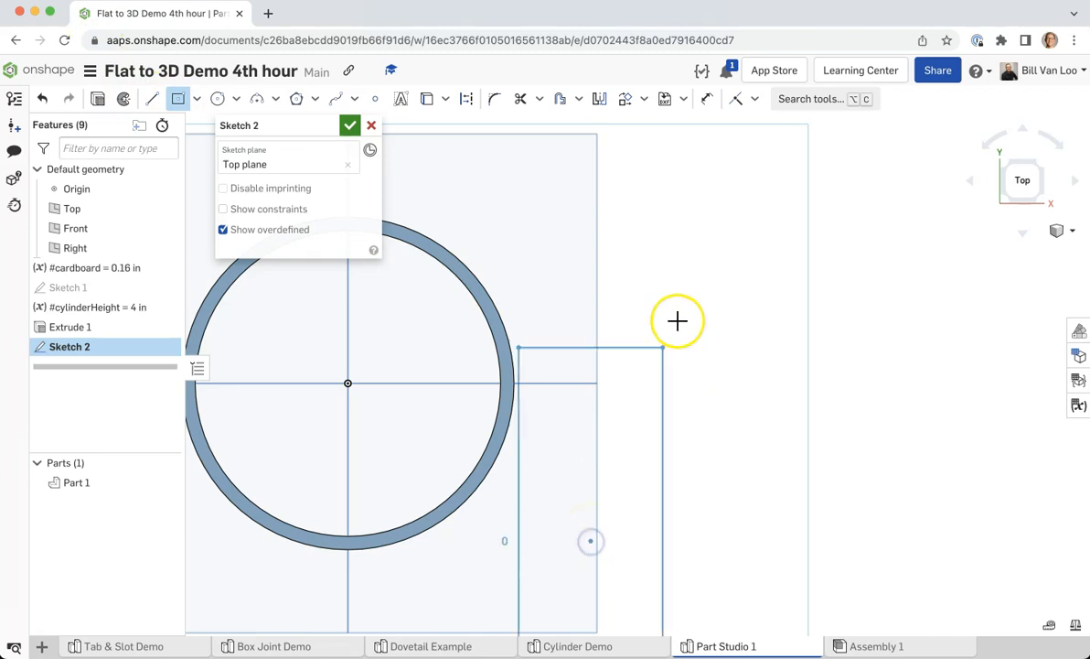
{"action": "key", "text": "Escape"}
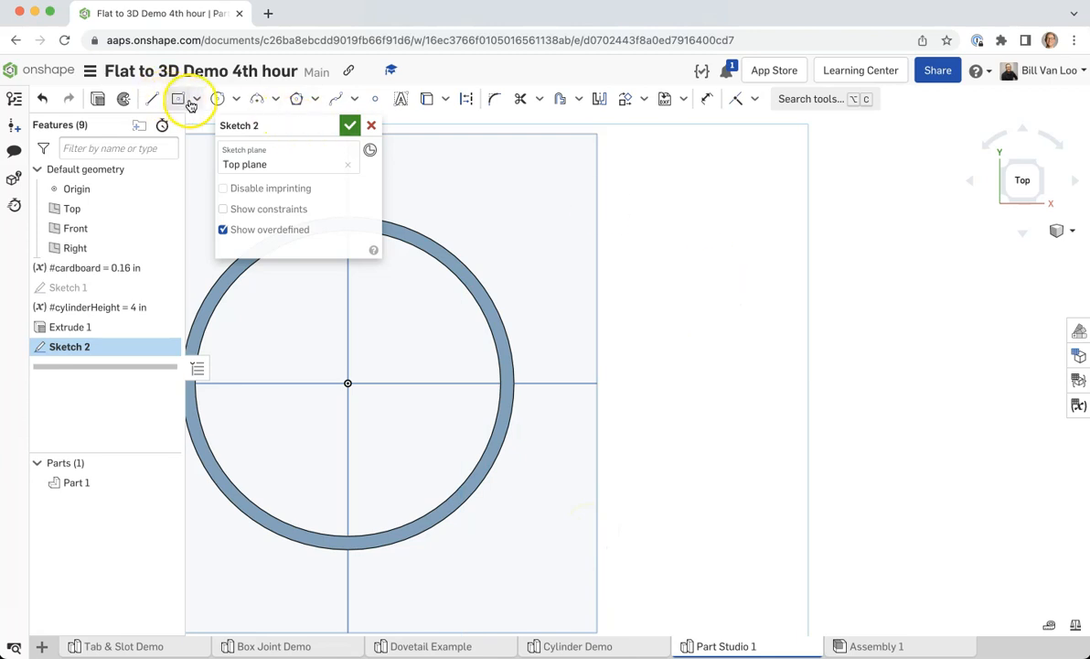
{"action": "left_click", "coordinate": [197, 99]}
{"action": "left_click", "coordinate": [220, 126]}
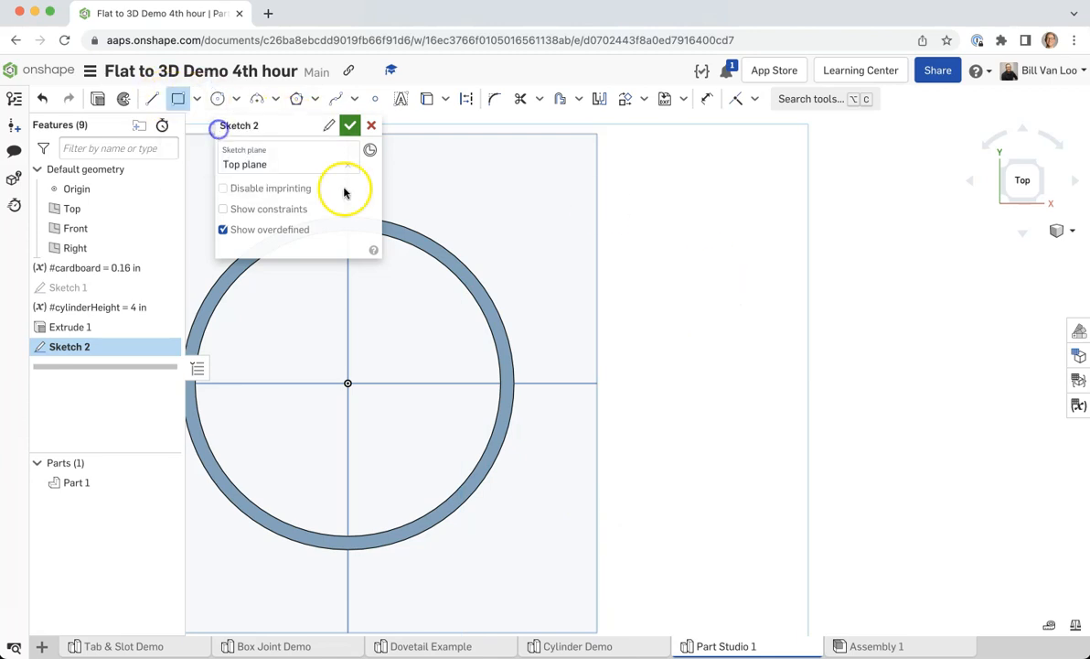
{"action": "left_click", "coordinate": [582, 520]}
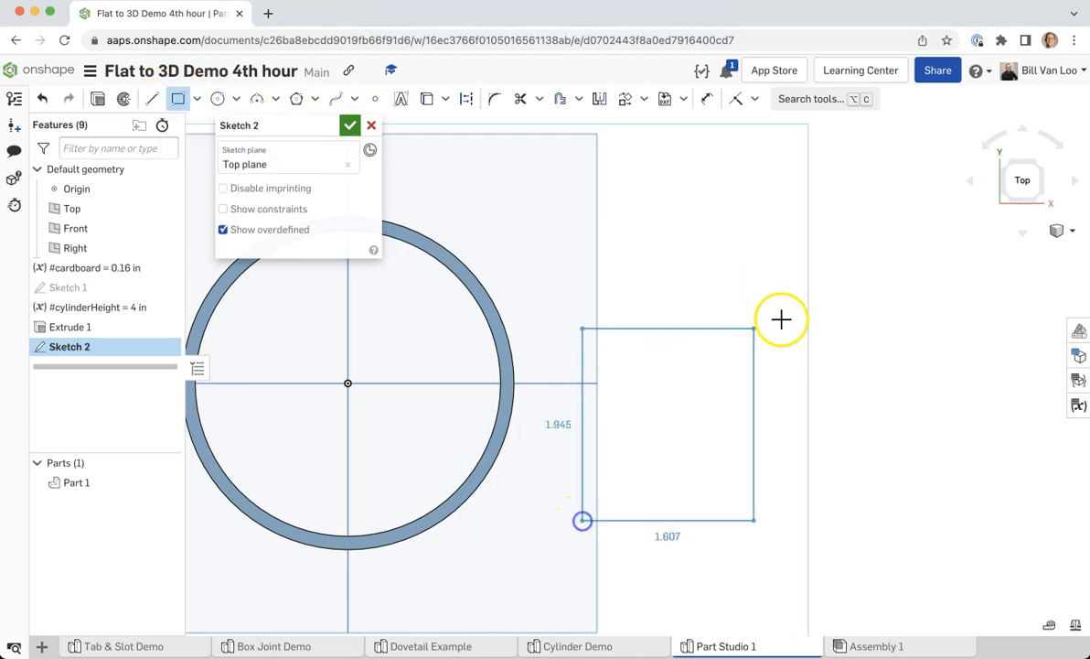
{"action": "left_click", "coordinate": [1030, 236]}
{"action": "left_click_drag", "start_coordinate": [1030, 236], "coordinate": [997, 256]}
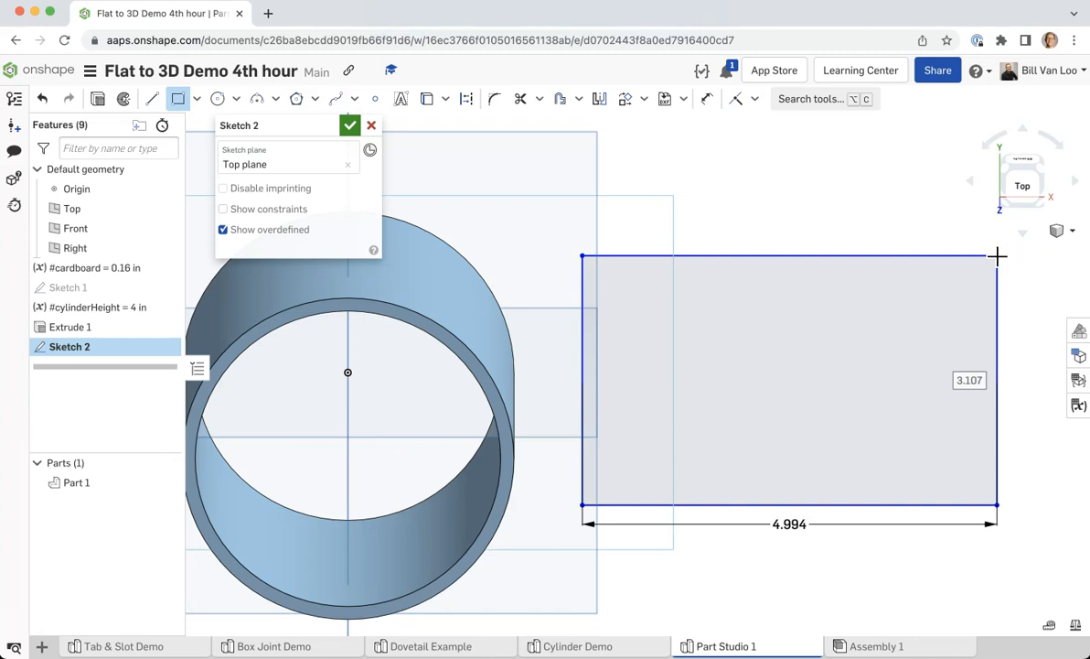
Dimension the rectangle's height and set it to the #cylinderHeight variable
{"action": "left_click", "coordinate": [709, 98]}
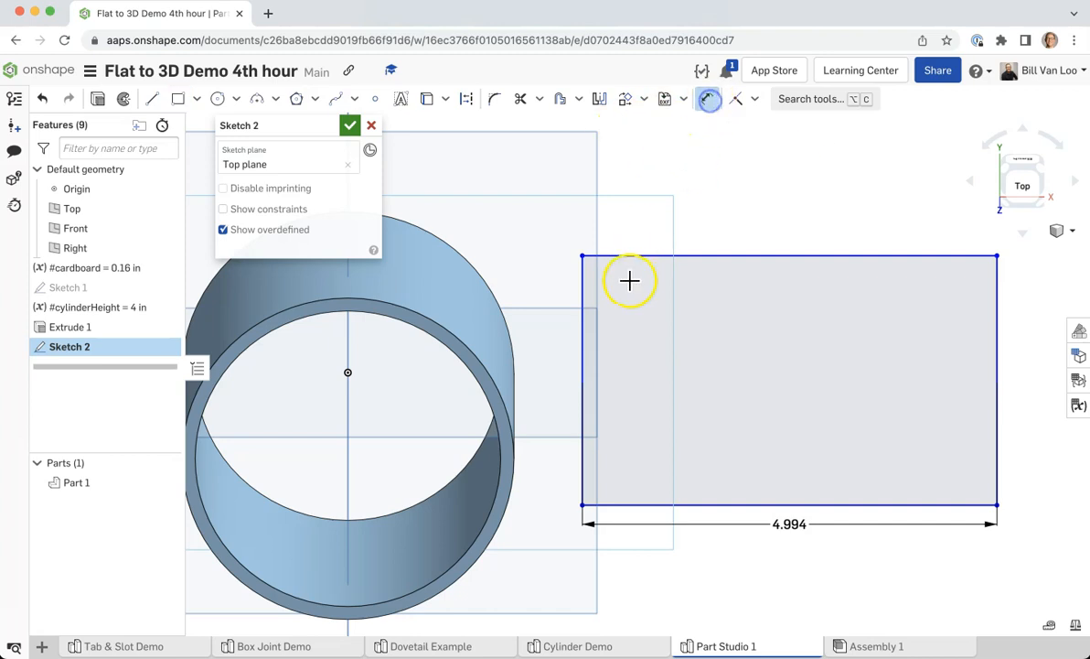
{"action": "left_click", "coordinate": [582, 282]}
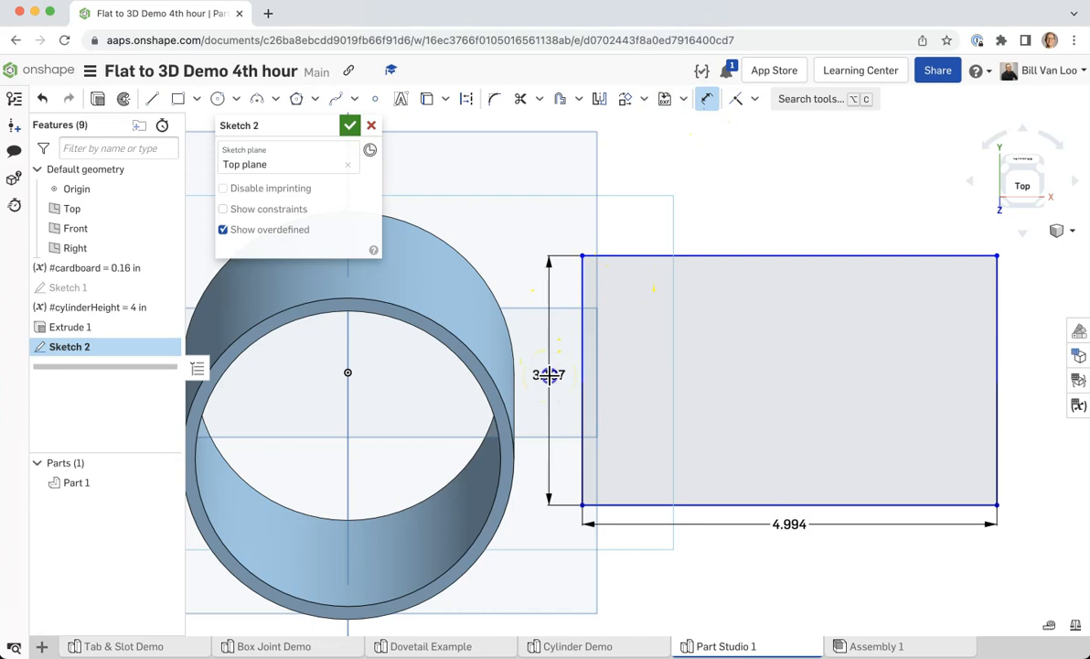
{"action": "left_click", "coordinate": [549, 375]}
{"action": "type", "text": "#cy"}
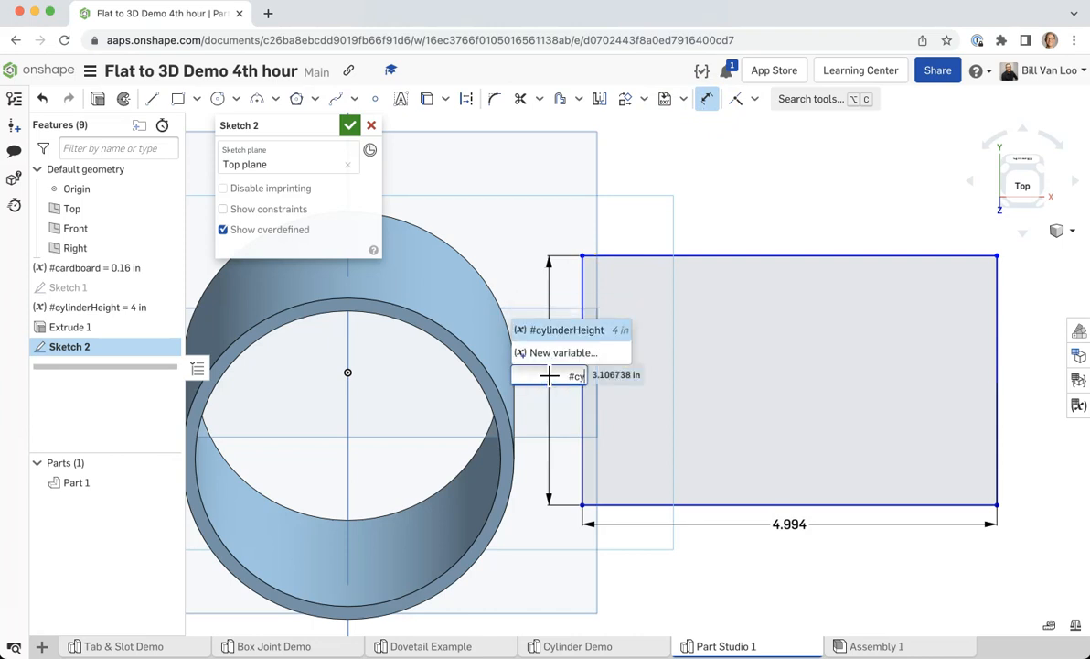
{"action": "key", "text": "Return"}
{"action": "key", "text": "Return"}
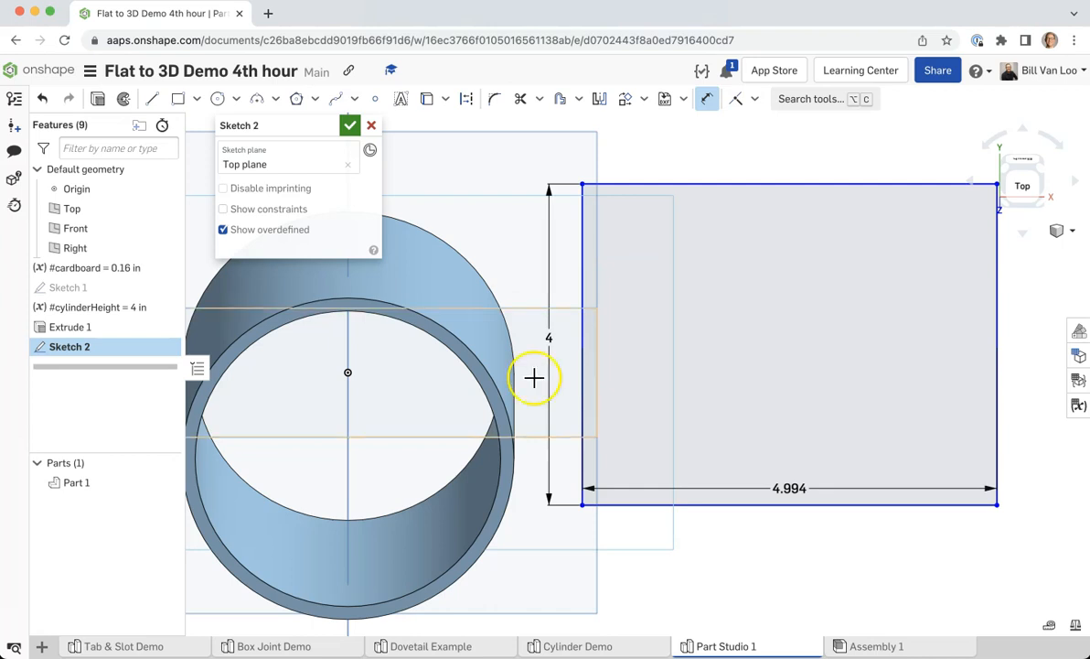
Set the rectangle's width to the circumference expression 2*3.14159 * 2 and finish the sketch
{"action": "mouse_move", "coordinate": [557, 540]}
{"action": "right_mouse_down"}
{"action": "mouse_move", "coordinate": [663, 530]}
{"action": "mouse_move", "coordinate": [663, 467]}
{"action": "mouse_move", "coordinate": [658, 488]}
{"action": "right_mouse_up"}
{"action": "scroll", "coordinate": [675, 479], "scroll_direction": "down", "scroll_amount": 5}
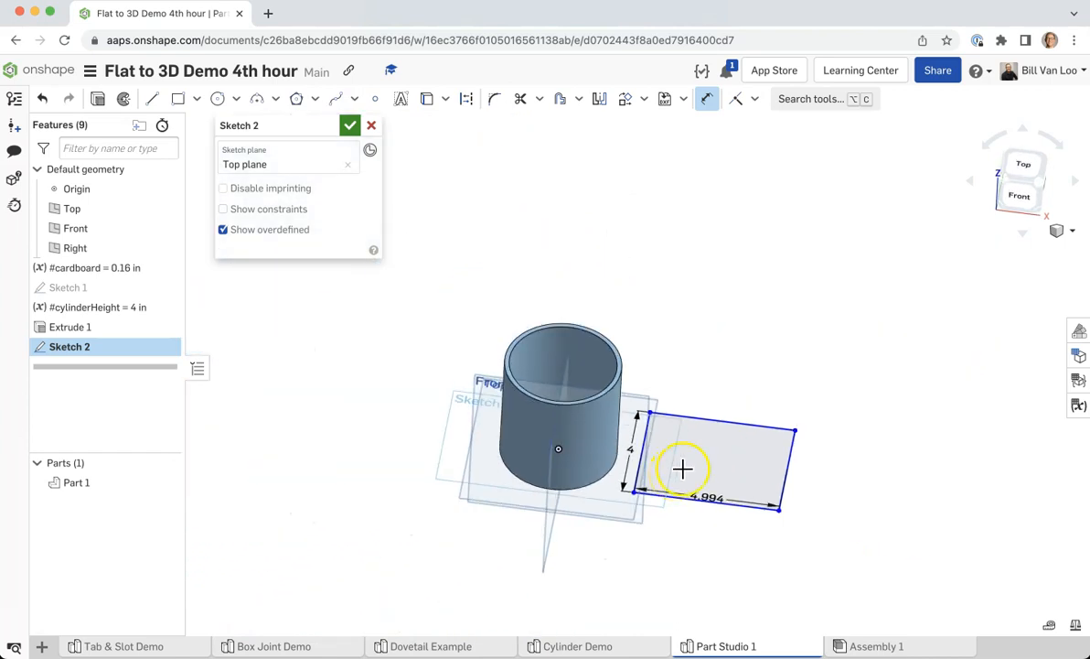
{"action": "scroll", "coordinate": [568, 420], "scroll_direction": "up", "scroll_amount": 6}
{"action": "scroll", "coordinate": [654, 295], "scroll_direction": "down", "scroll_amount": 3}
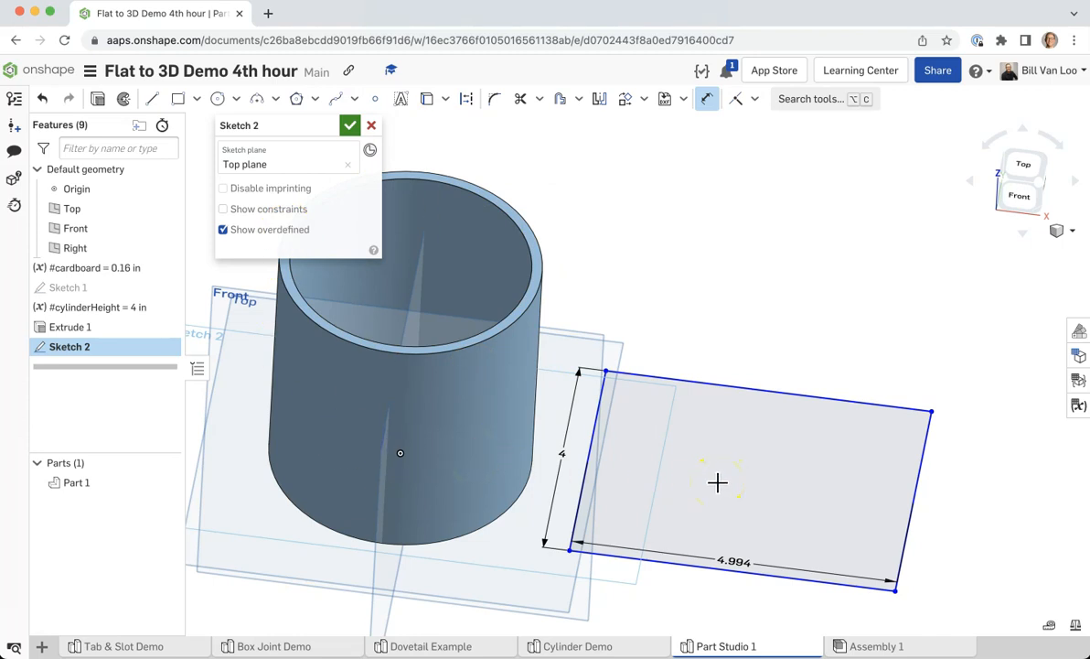
{"action": "double_click", "coordinate": [741, 561]}
{"action": "left_click", "coordinate": [838, 583]}
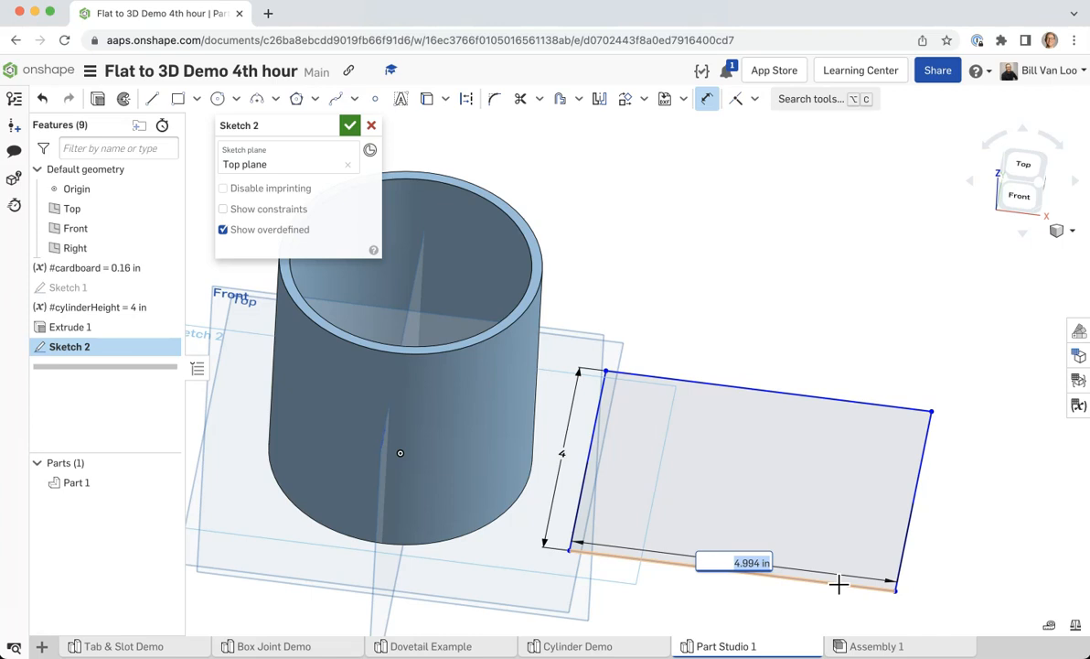
{"action": "type", "text": "2*3.14159 * 2"}
{"action": "key", "text": "Return"}
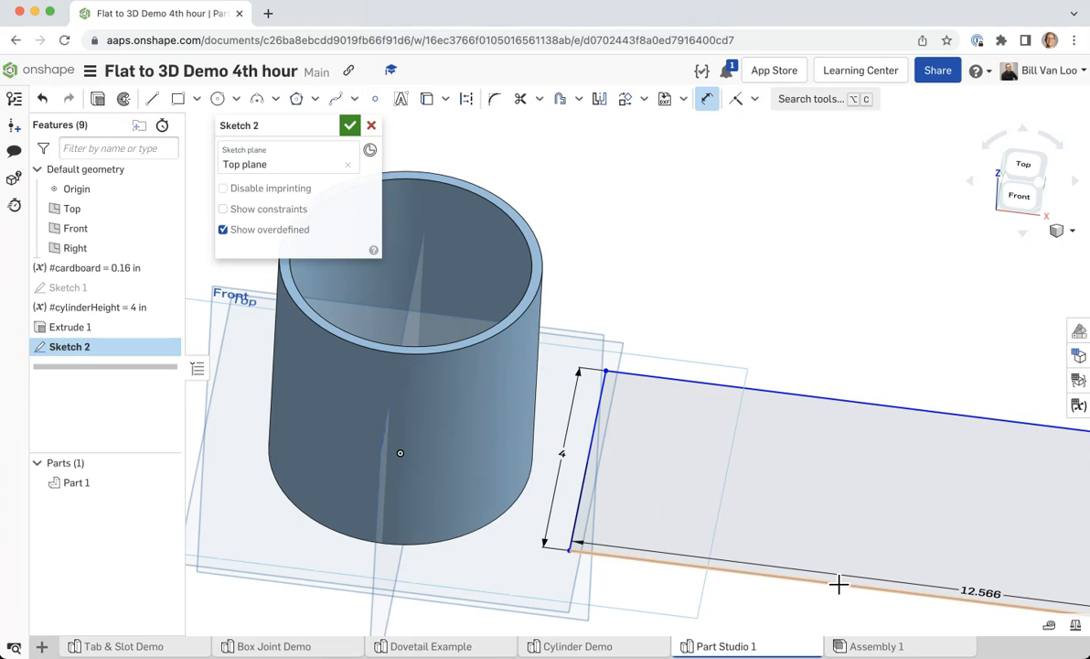
{"action": "scroll", "coordinate": [853, 559], "scroll_direction": "down", "scroll_amount": 5}
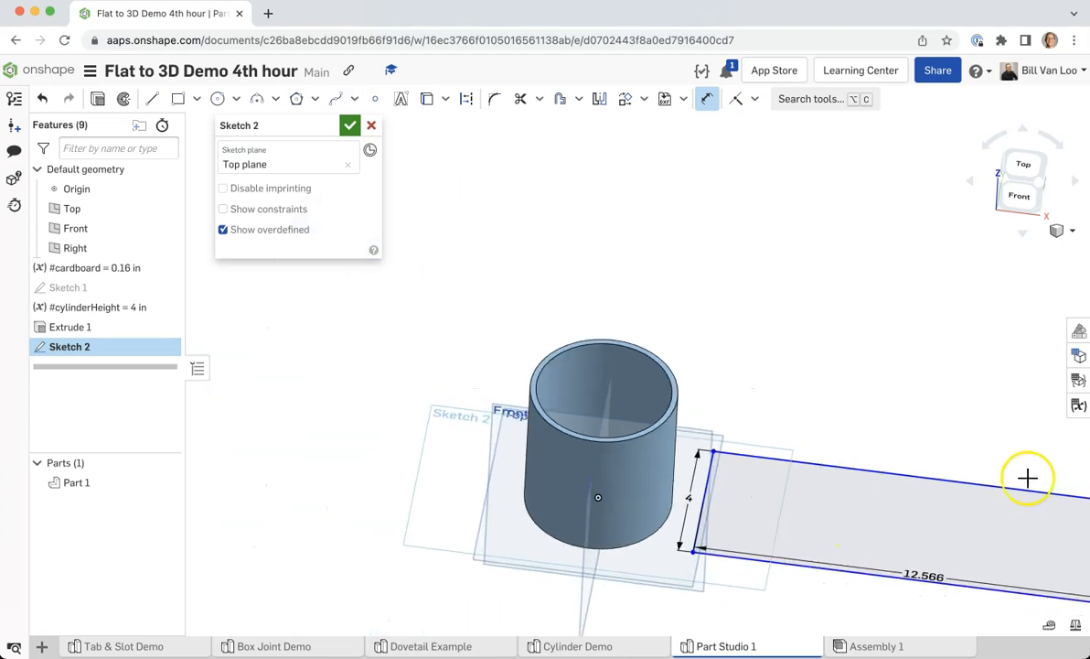
{"action": "middle_click_drag", "start_coordinate": [918, 397], "coordinate": [727, 347]}
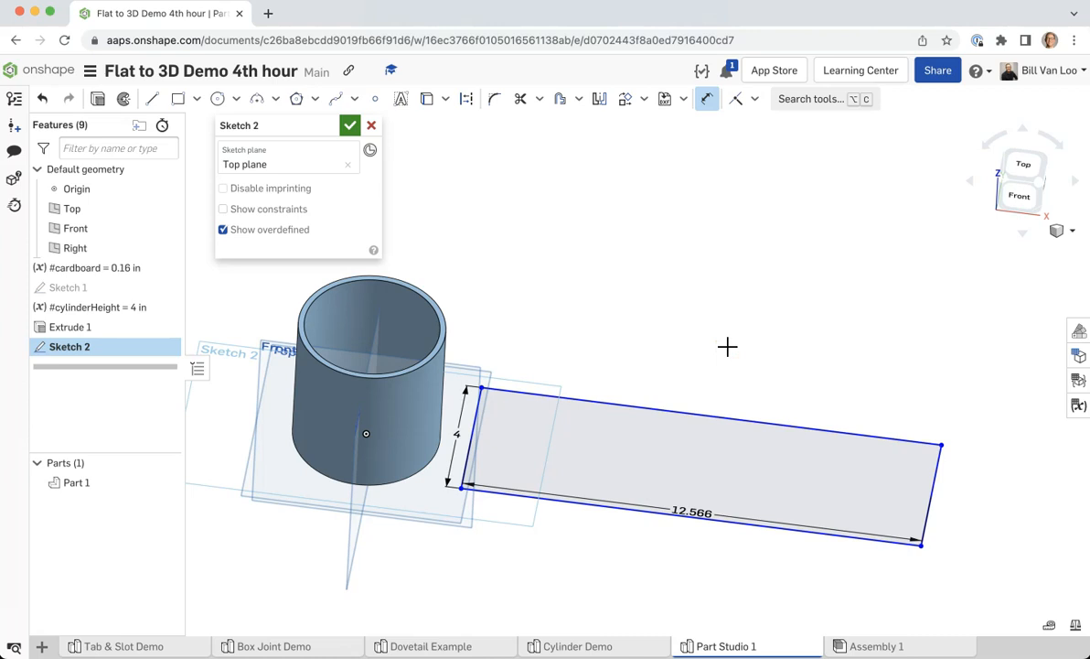
{"action": "left_click", "coordinate": [350, 126]}
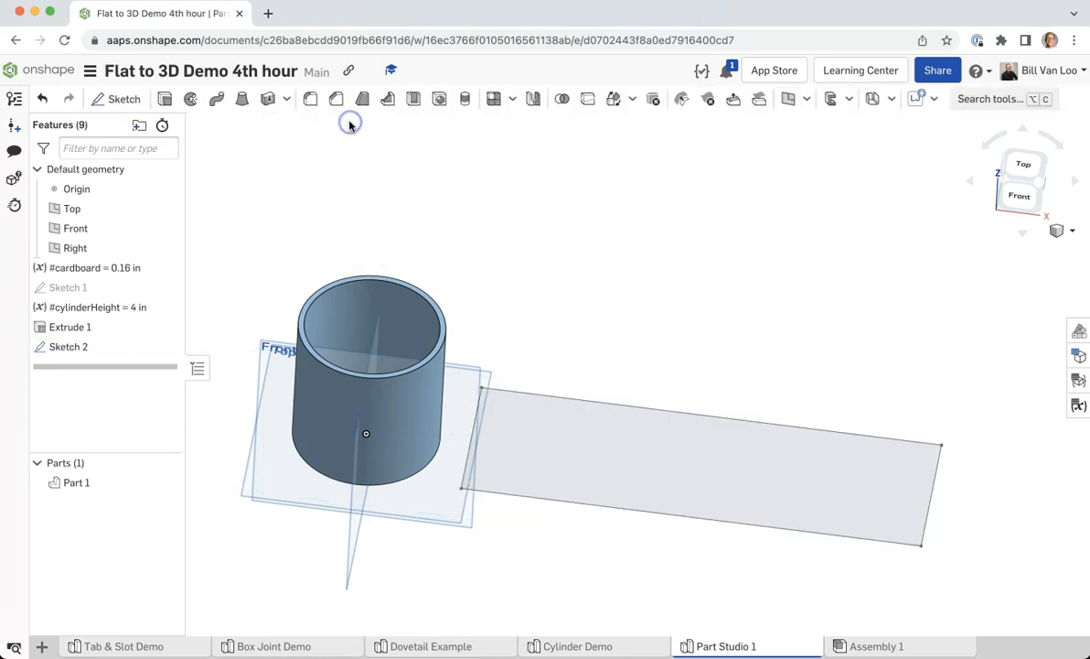
Extrude the rectangle as a new solid with its depth set to the #cardboard variable
{"action": "left_click", "coordinate": [164, 98]}
{"action": "left_click", "coordinate": [717, 454]}
{"action": "left_click", "coordinate": [294, 246]}
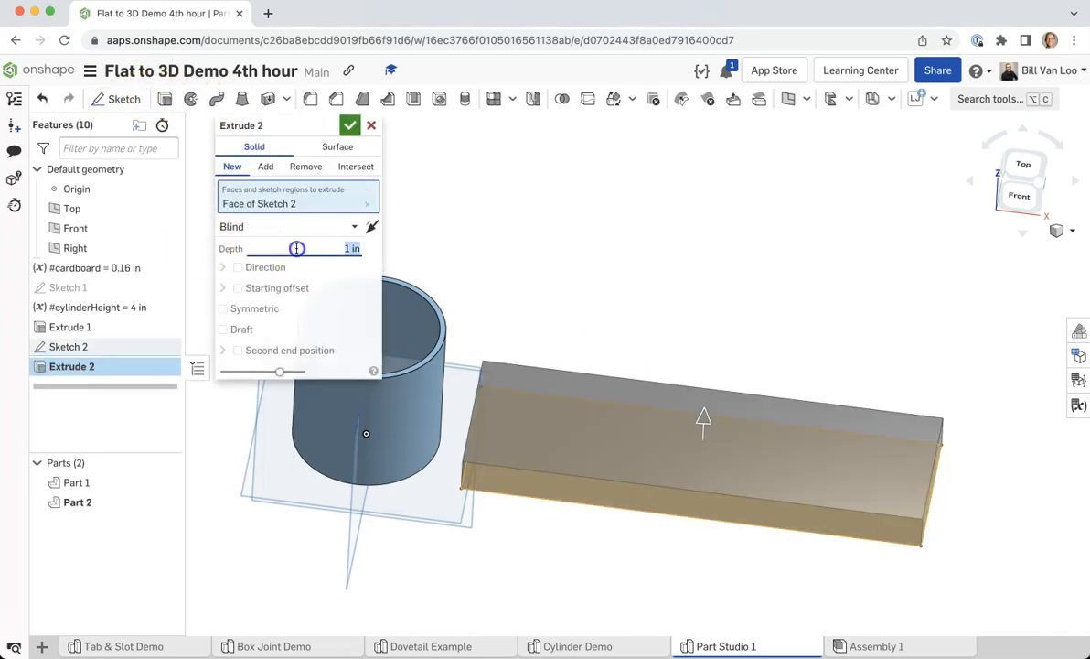
{"action": "type", "text": "3c"}
{"action": "key", "text": "BackSpace"}
{"action": "key", "text": "BackSpace"}
{"action": "type", "text": "#"}
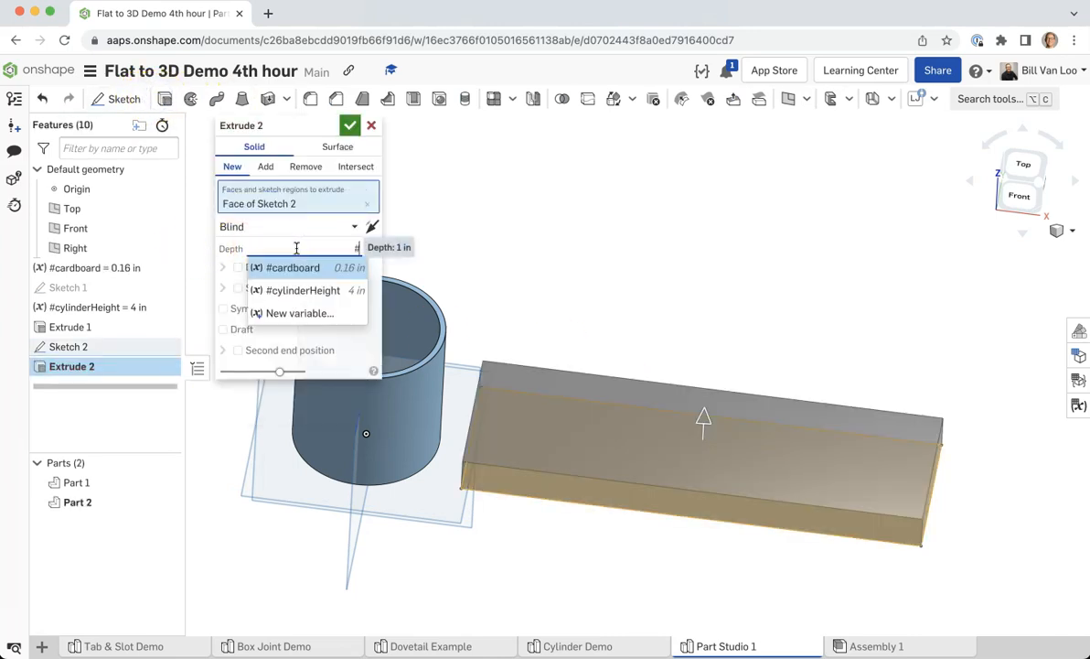
{"action": "type", "text": "c"}
{"action": "left_click", "coordinate": [291, 268]}
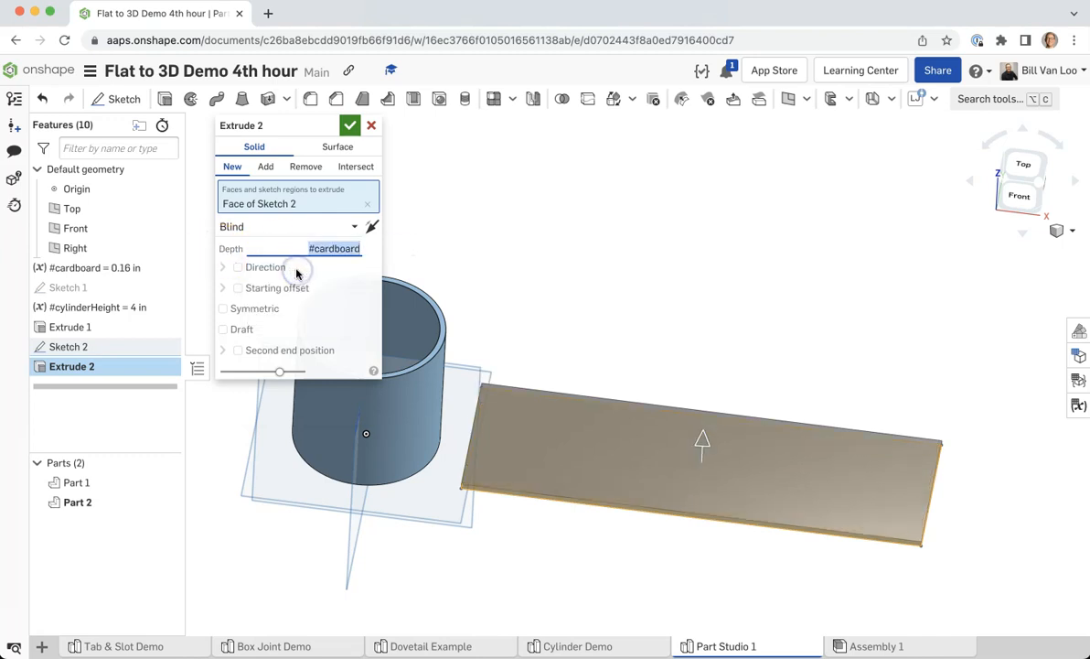
{"action": "left_click", "coordinate": [351, 125]}
Reopen the flat rectangle's sketch for editing, viewed from the top at the short edge farthest from the cylinder
{"action": "right_click_drag", "start_coordinate": [584, 305], "coordinate": [644, 299]}
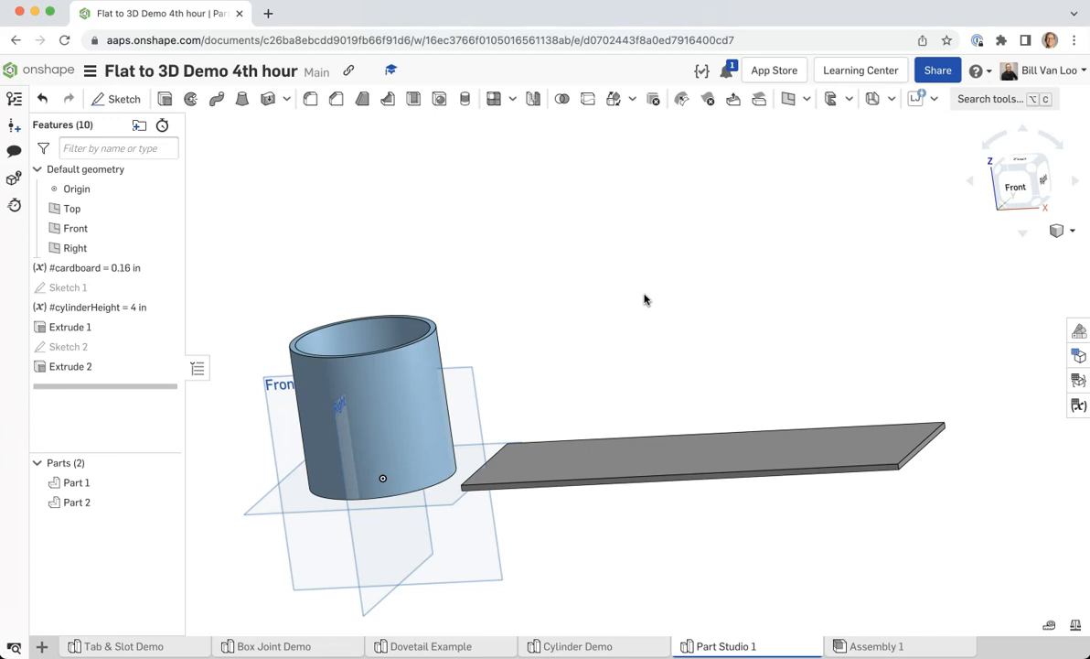
{"action": "right_click_drag", "start_coordinate": [745, 292], "coordinate": [806, 345]}
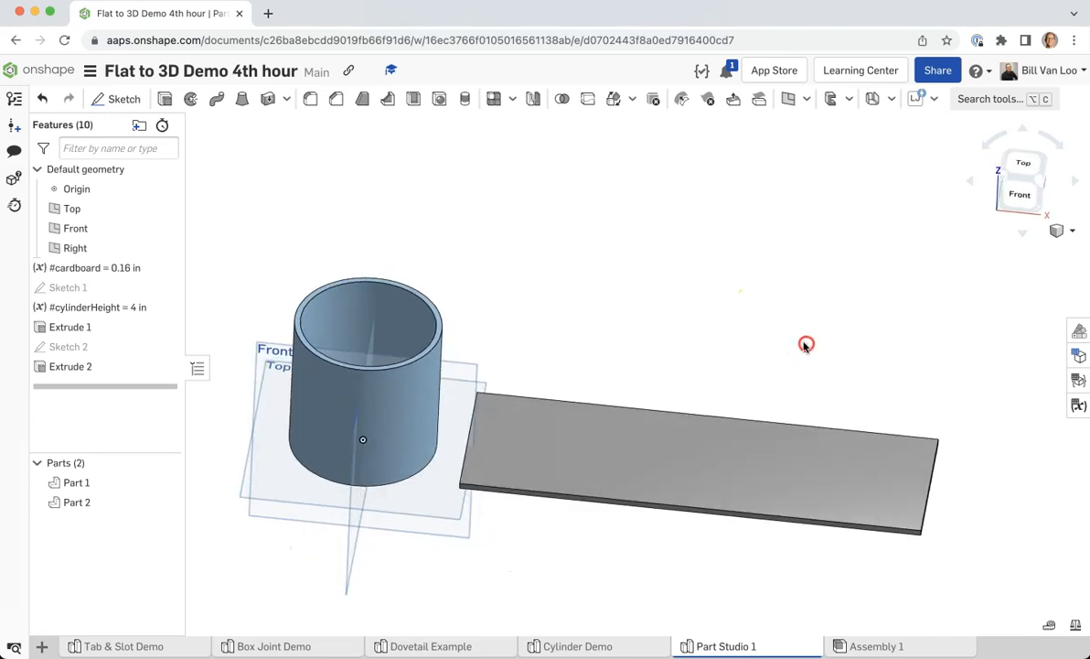
{"action": "double_click", "coordinate": [85, 347]}
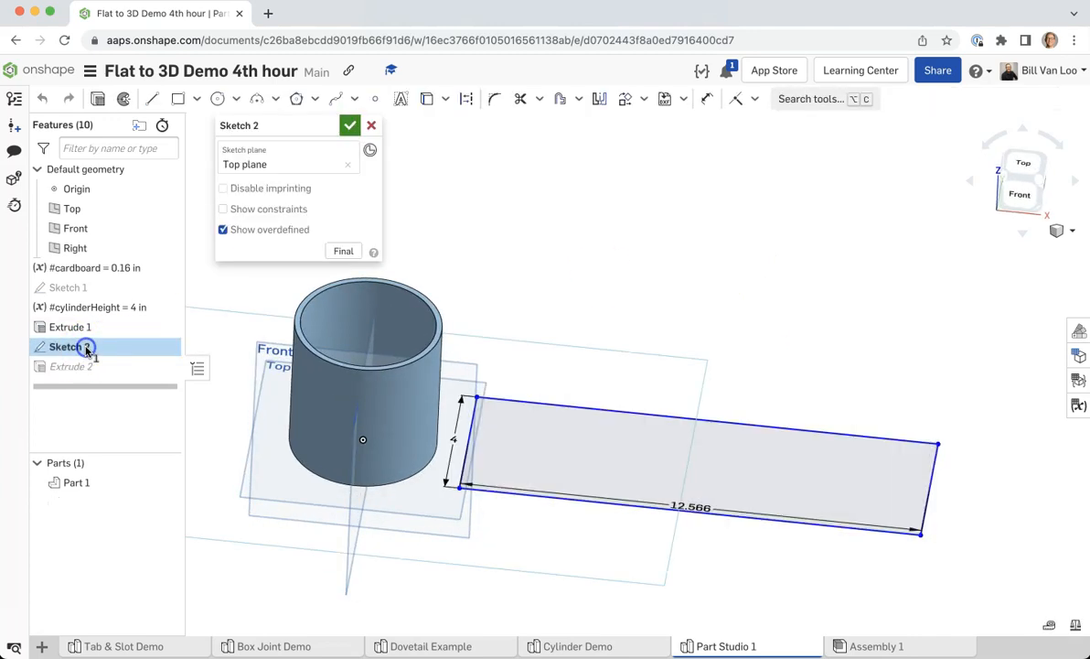
{"action": "left_click", "coordinate": [1023, 167]}
{"action": "middle_click_drag", "start_coordinate": [956, 309], "coordinate": [652, 273]}
{"action": "scroll", "coordinate": [811, 337], "scroll_direction": "up", "scroll_amount": 2}
{"action": "scroll", "coordinate": [810, 337], "scroll_direction": "up", "scroll_amount": 1}
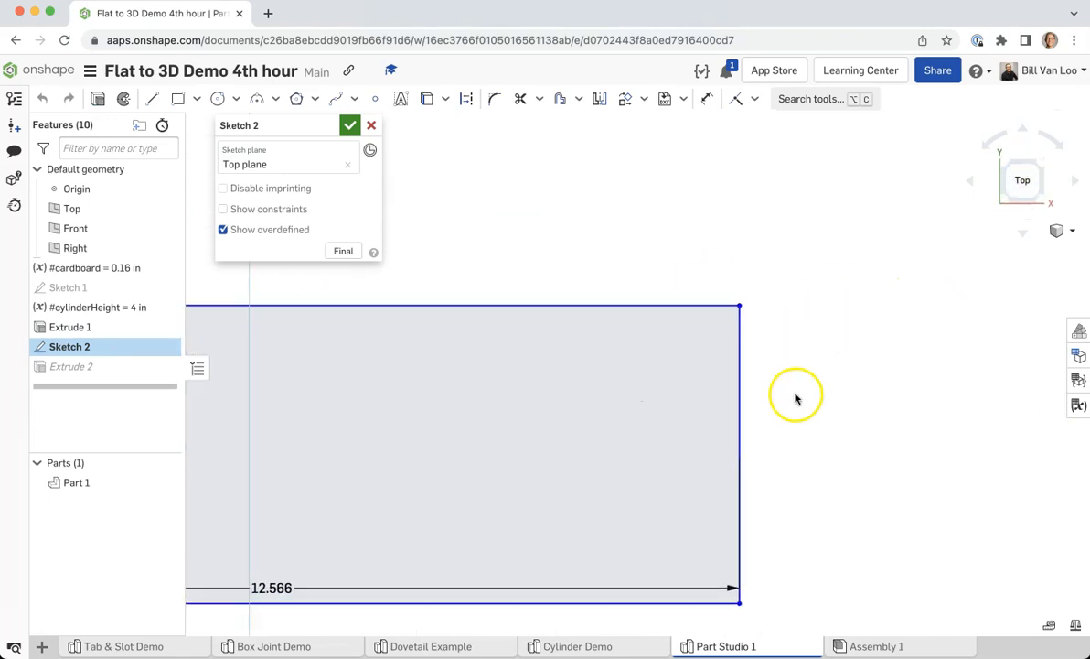
{"action": "scroll", "coordinate": [796, 397], "scroll_direction": "up", "scroll_amount": 1}
{"action": "middle_click_drag", "start_coordinate": [802, 415], "coordinate": [814, 359]}
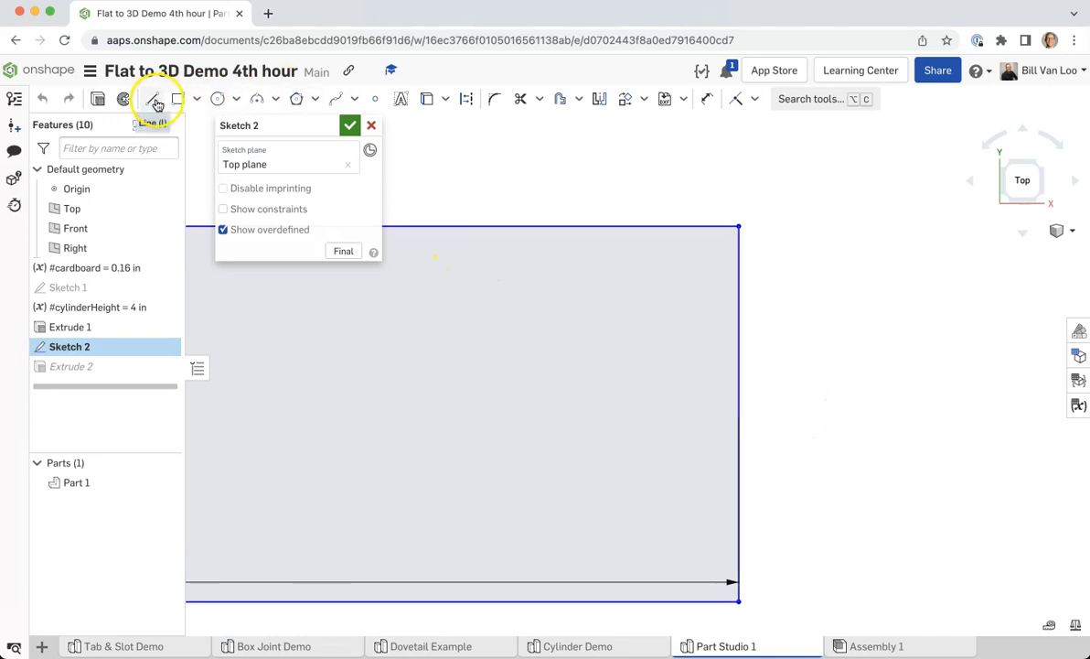
Sketch a slanted line about 0.86 in long outward from the rectangle's far short edge, continued by a vertical line about 1.17 in long
{"action": "left_click", "coordinate": [154, 101]}
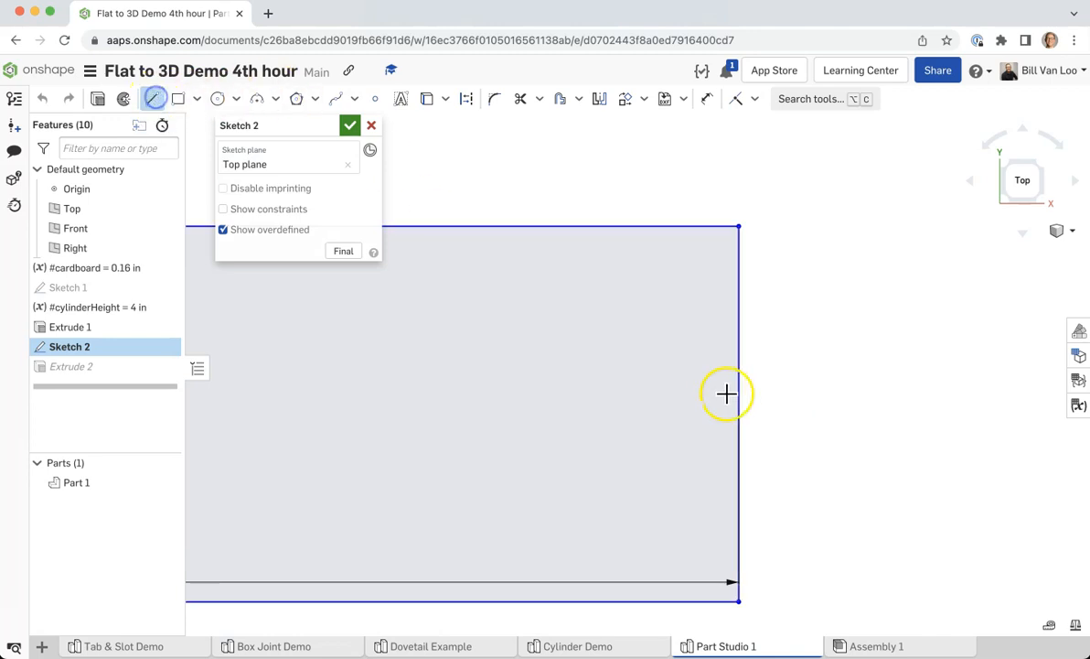
{"action": "left_click", "coordinate": [740, 345]}
{"action": "left_click_drag", "start_coordinate": [805, 301], "coordinate": [804, 411]}
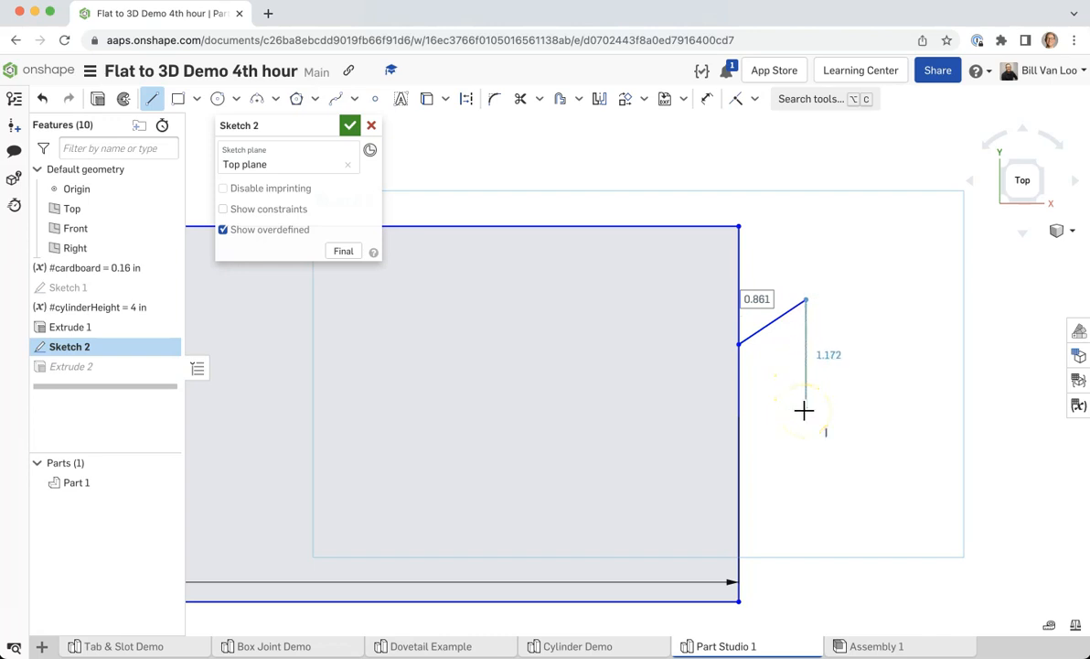
{"action": "key", "text": "Escape"}
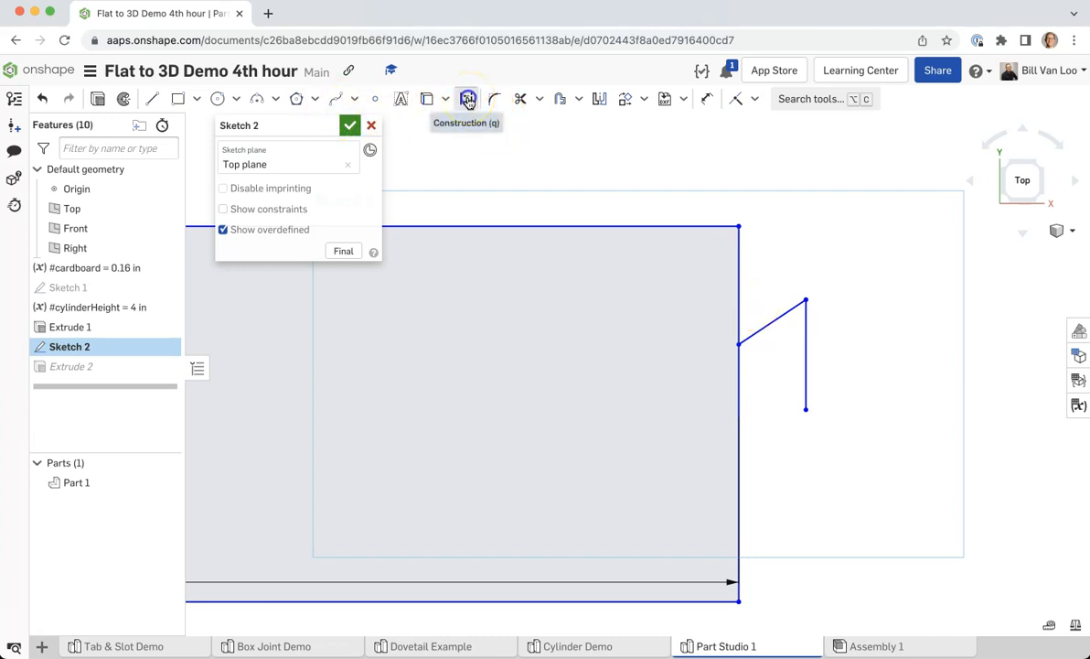
Draw a horizontal construction line about 2.33 in long from the midpoint of the far short edge into the rectangle
{"action": "left_click", "coordinate": [467, 99]}
{"action": "left_click", "coordinate": [151, 99]}
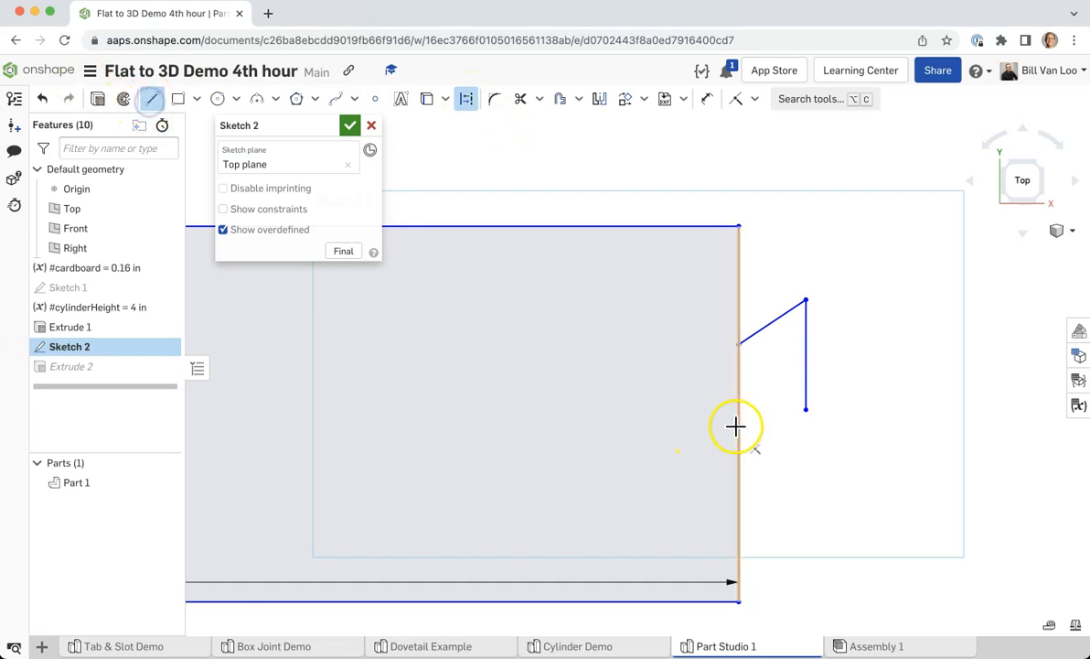
{"action": "left_click", "coordinate": [738, 414]}
{"action": "left_click", "coordinate": [519, 413]}
{"action": "left_click", "coordinate": [597, 99]}
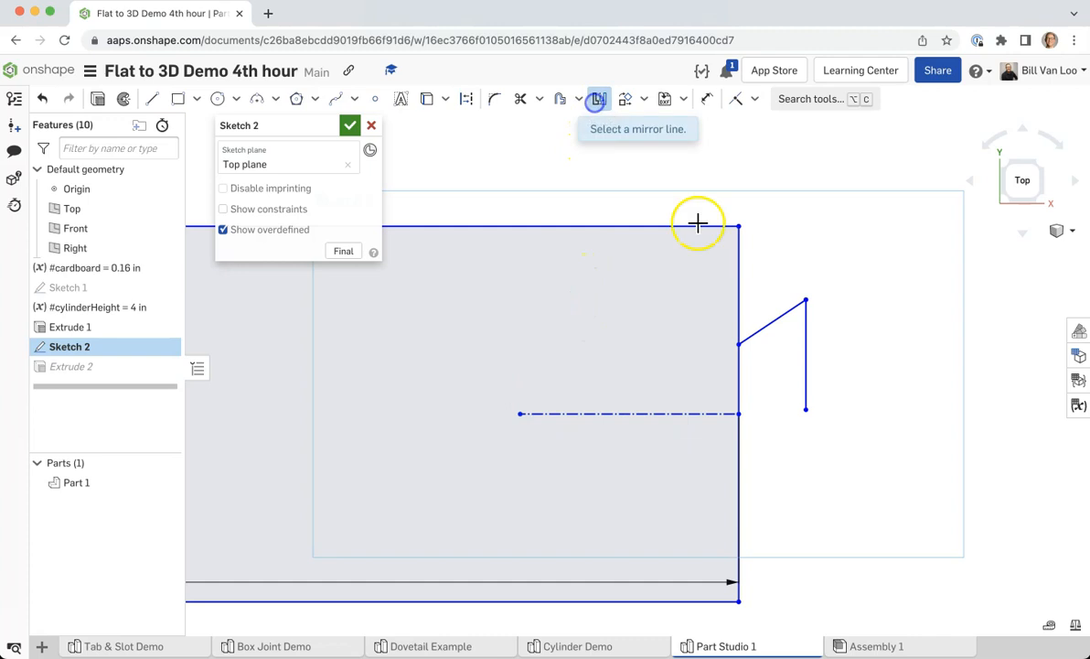
{"action": "left_click", "coordinate": [774, 322]}
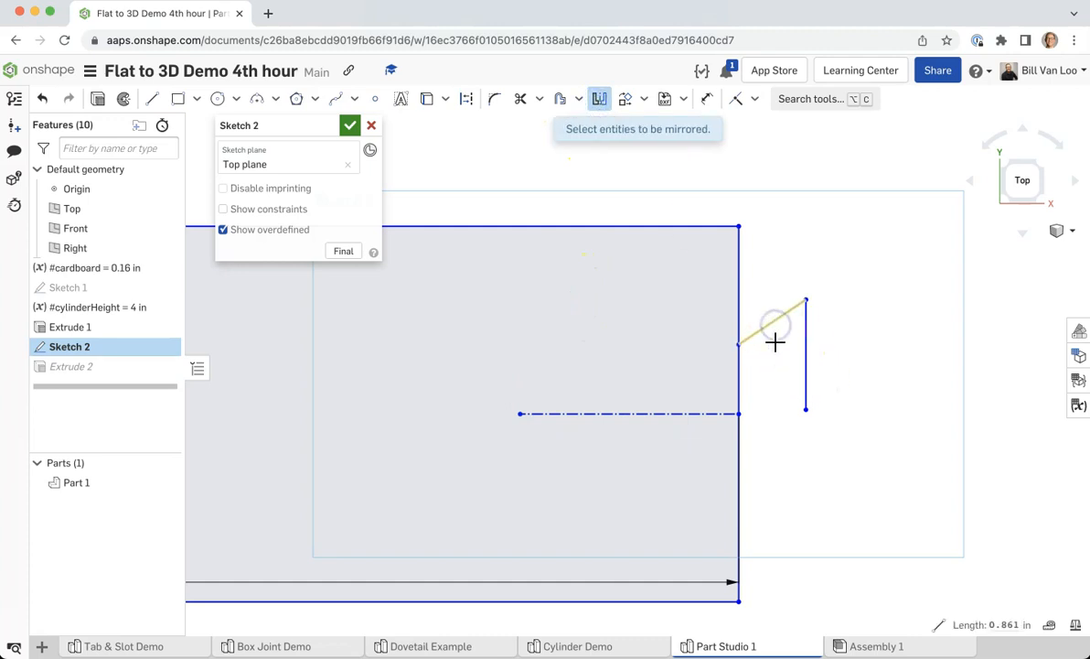
{"action": "key", "text": "Escape"}
Mirror the slanted line about the horizontal construction line
{"action": "left_click", "coordinate": [600, 101]}
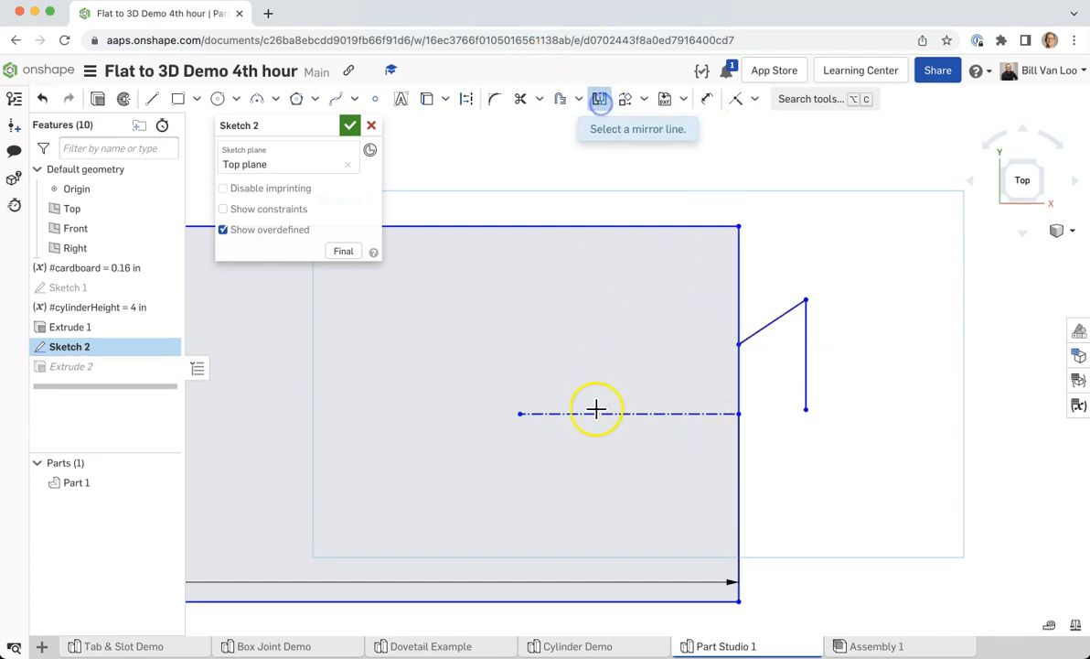
{"action": "left_click", "coordinate": [594, 413]}
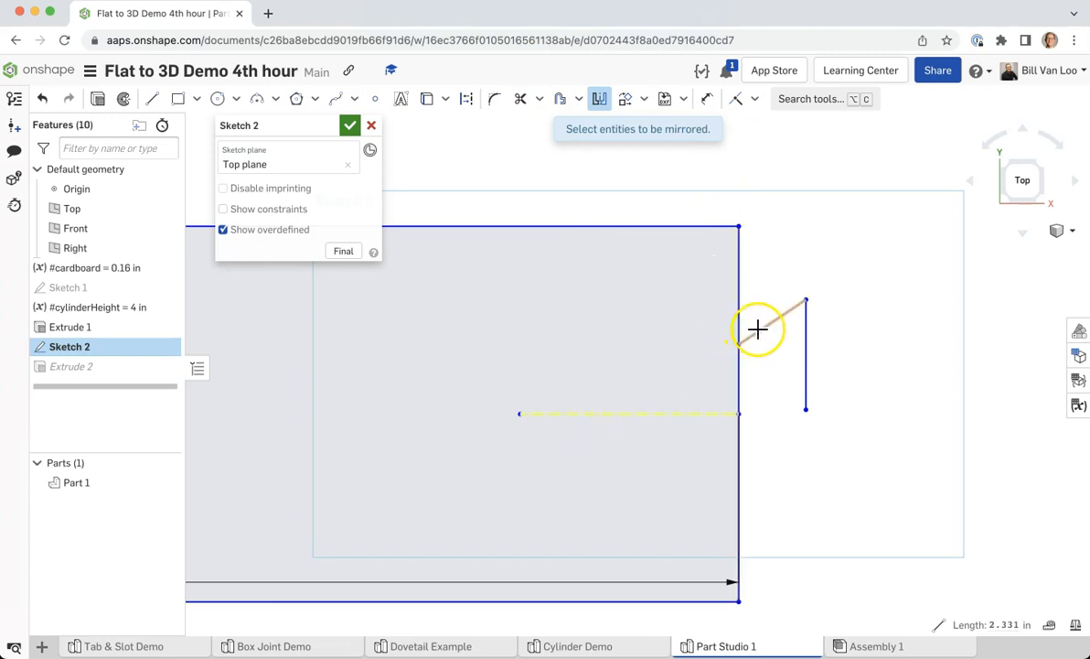
{"action": "left_click", "coordinate": [758, 328]}
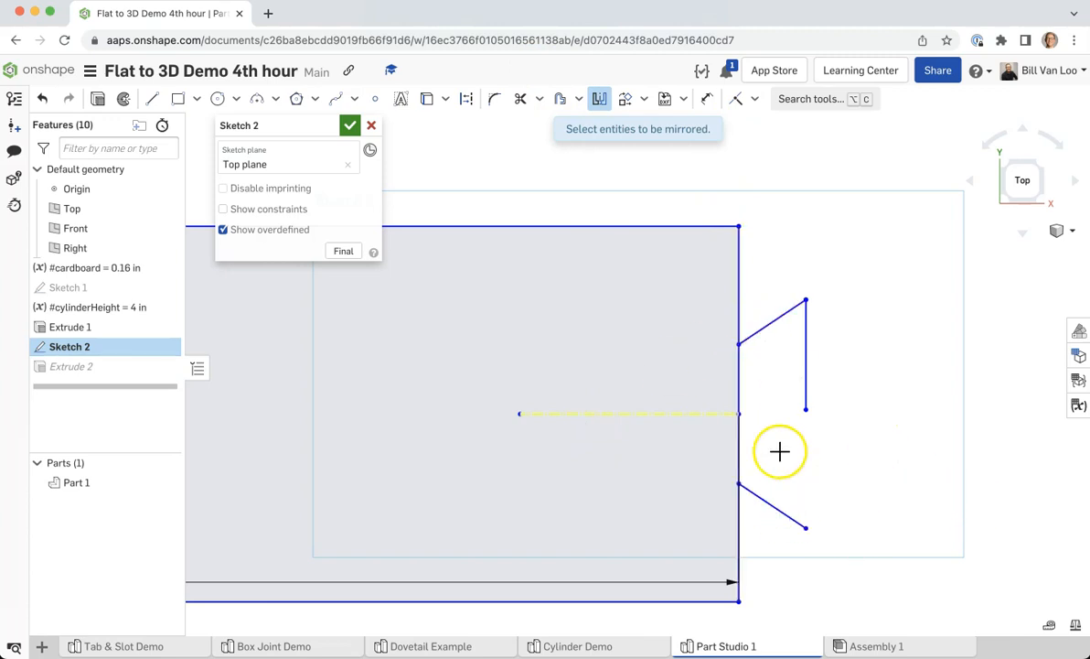
{"action": "left_click", "coordinate": [487, 169]}
Replace the short vertical line with one about 2.44 in long joining the outer ends of both slanted lines
{"action": "left_click", "coordinate": [810, 360]}
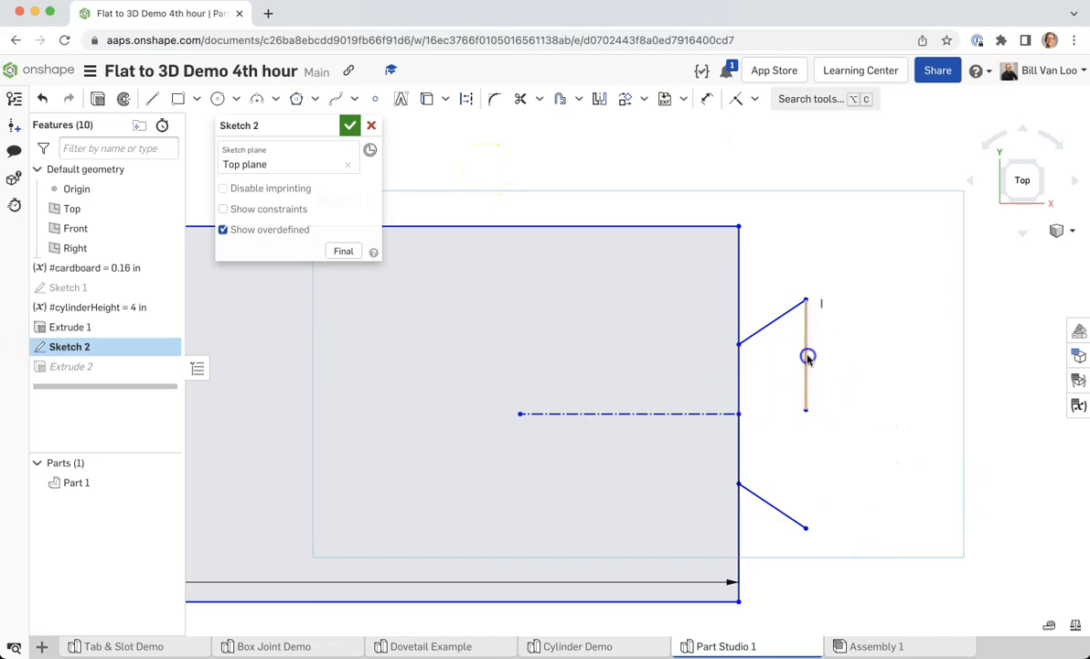
{"action": "key", "text": "Delete"}
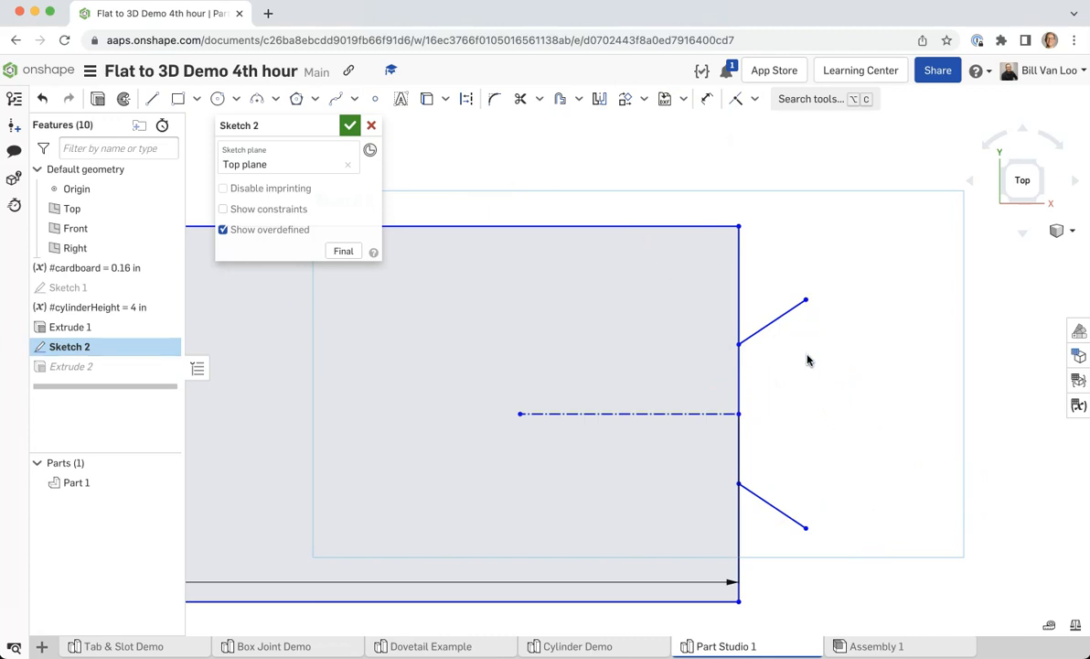
{"action": "key", "text": "l"}
{"action": "mouse_move", "coordinate": [806, 301]}
{"action": "left_mouse_down"}
{"action": "mouse_move", "coordinate": [785, 497]}
{"action": "mouse_move", "coordinate": [805, 526]}
{"action": "left_mouse_up"}
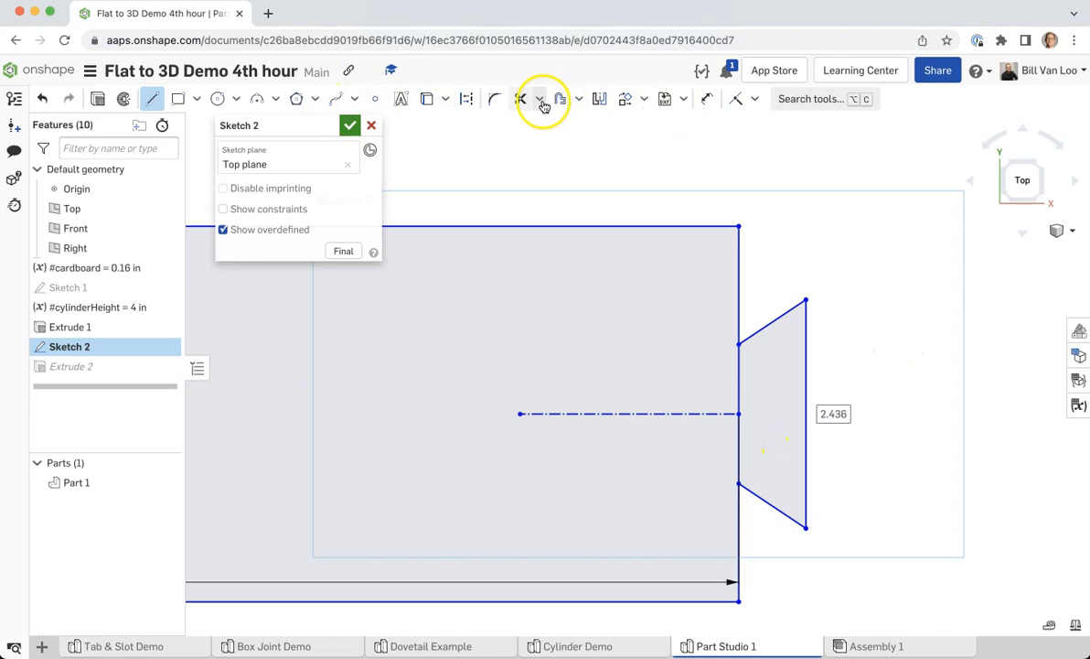
Dimension the horizontal distance between the upper slanted line's endpoints to 0.25 in
{"action": "left_click", "coordinate": [709, 99]}
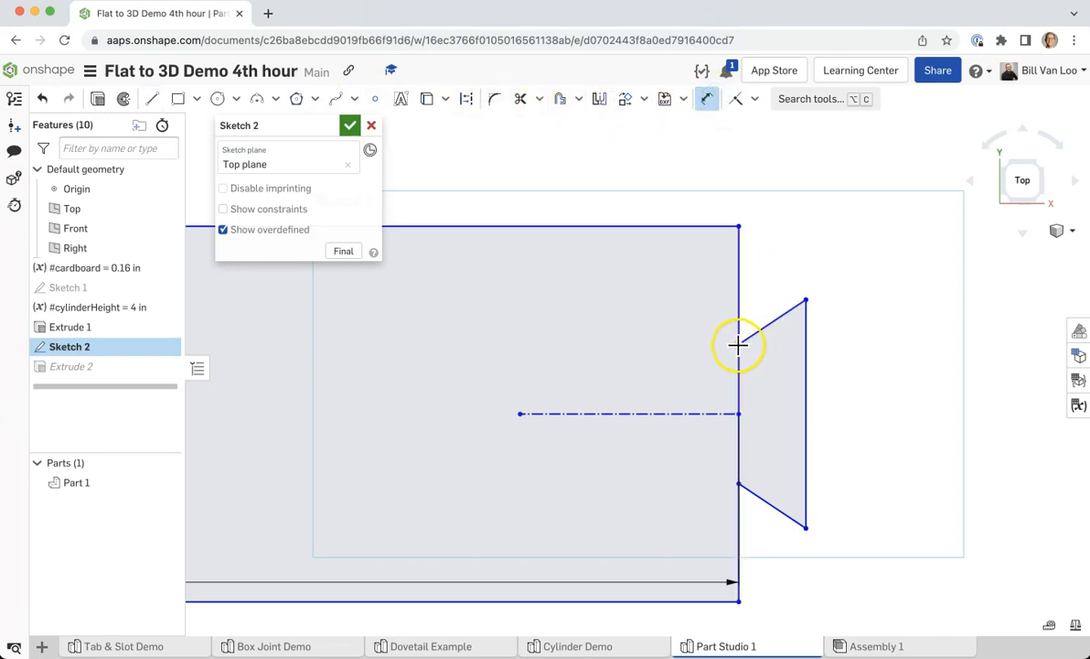
{"action": "left_click", "coordinate": [738, 344]}
{"action": "left_click", "coordinate": [805, 299]}
{"action": "left_click", "coordinate": [774, 243]}
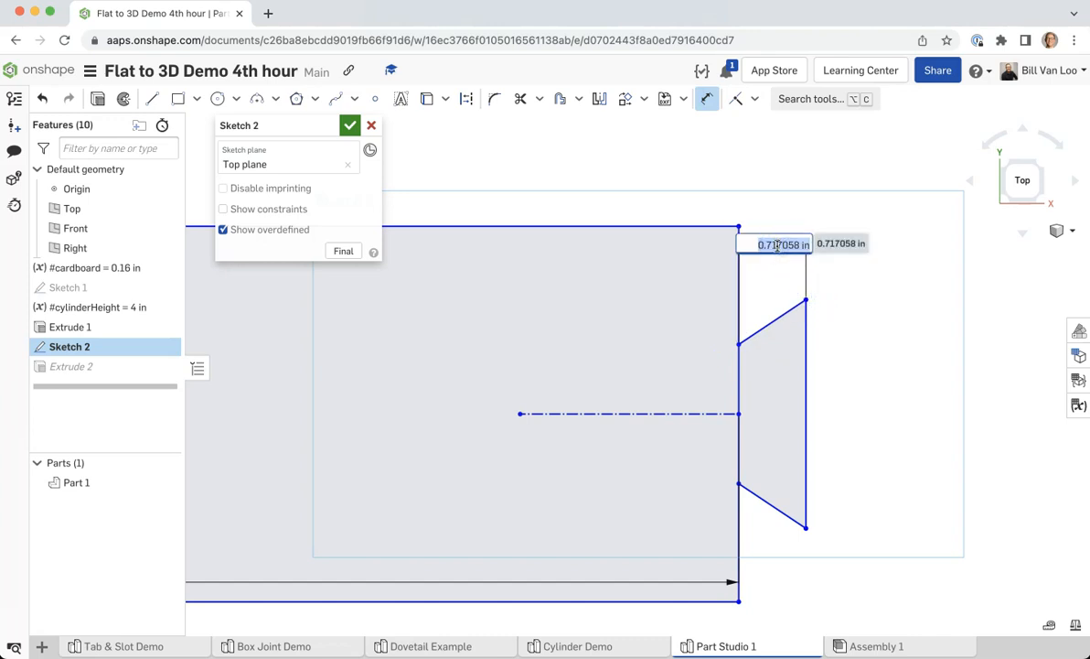
{"action": "type", "text": "0.25"}
{"action": "key", "text": "Return"}
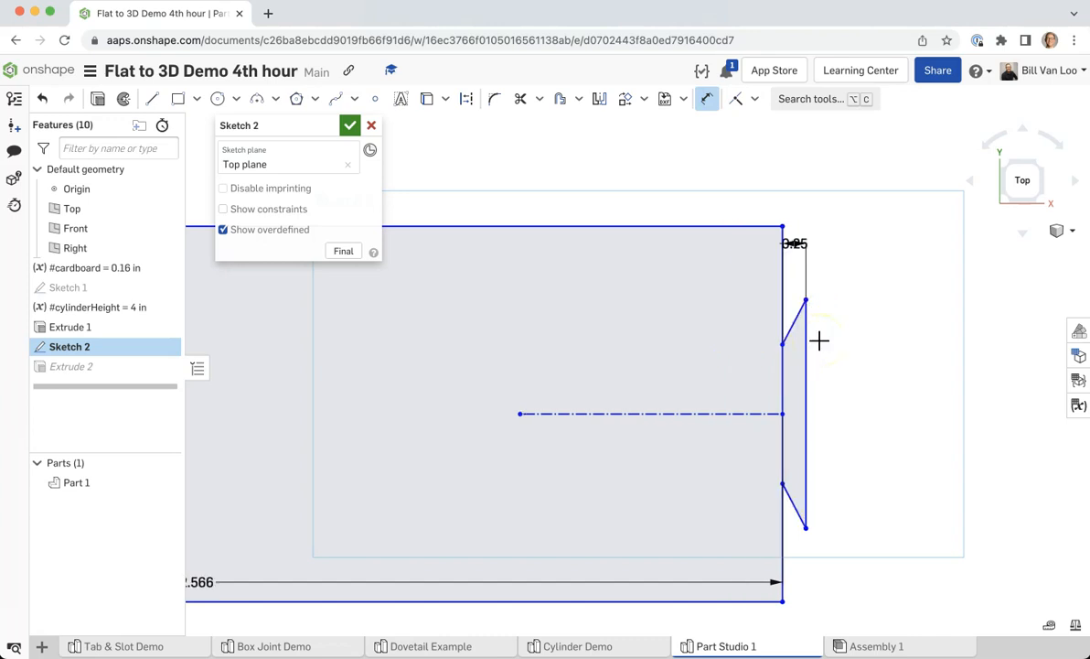
{"action": "scroll", "coordinate": [891, 478], "scroll_direction": "down", "scroll_amount": 3}
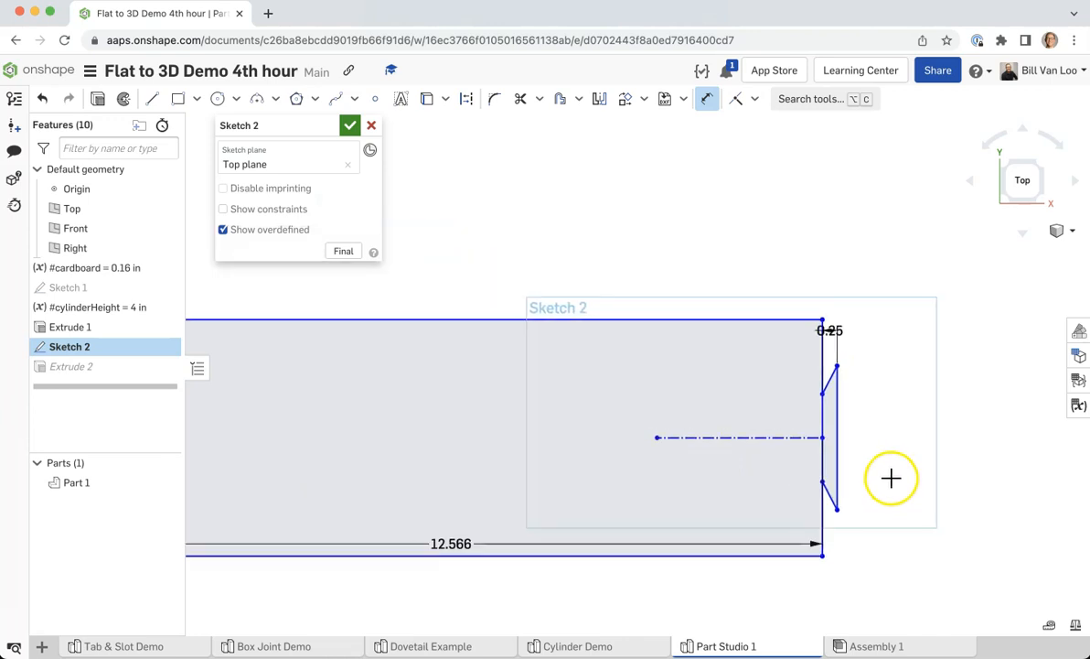
{"action": "scroll", "coordinate": [908, 437], "scroll_direction": "up", "scroll_amount": 3}
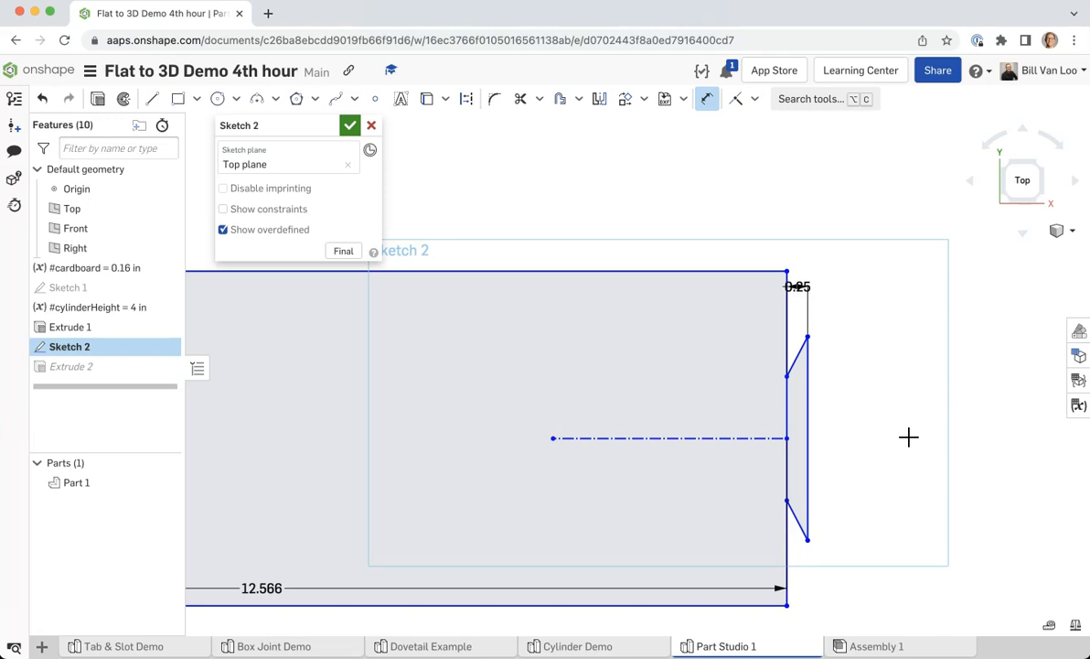
{"action": "scroll", "coordinate": [845, 336], "scroll_direction": "down", "scroll_amount": 3}
{"action": "mouse_move", "coordinate": [864, 347]}
{"action": "middle_mouse_down"}
{"action": "mouse_move", "coordinate": [970, 352]}
{"action": "mouse_move", "coordinate": [985, 368]}
{"action": "middle_mouse_up"}
{"action": "scroll", "coordinate": [981, 372], "scroll_direction": "down", "scroll_amount": 2}
{"action": "left_click", "coordinate": [920, 392]}
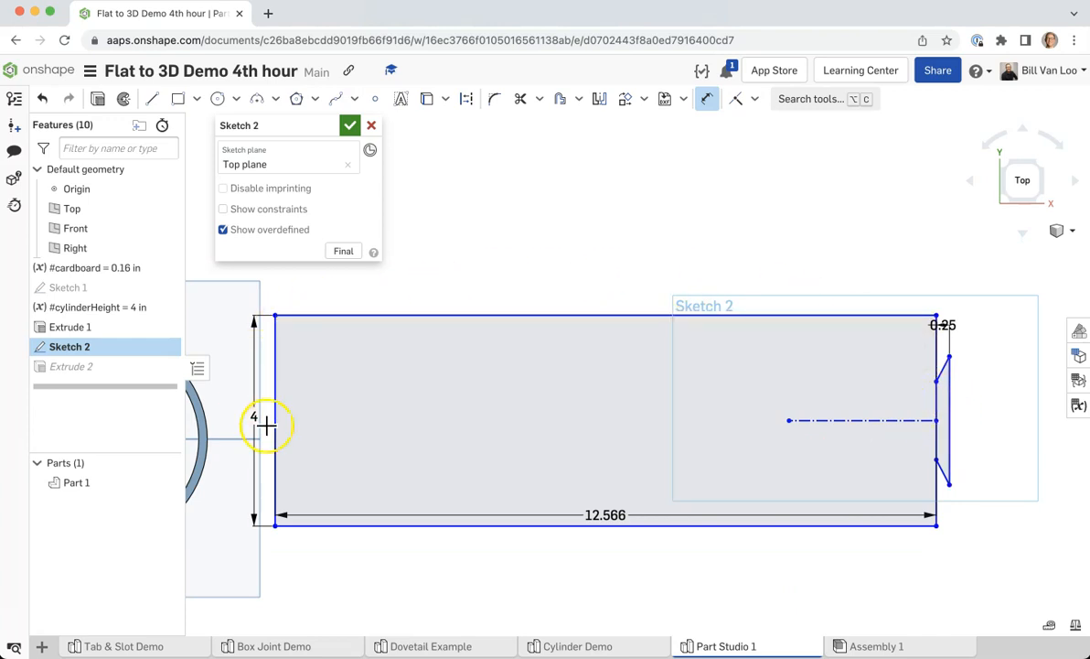
{"action": "left_click", "coordinate": [949, 367]}
{"action": "left_click", "coordinate": [333, 352]}
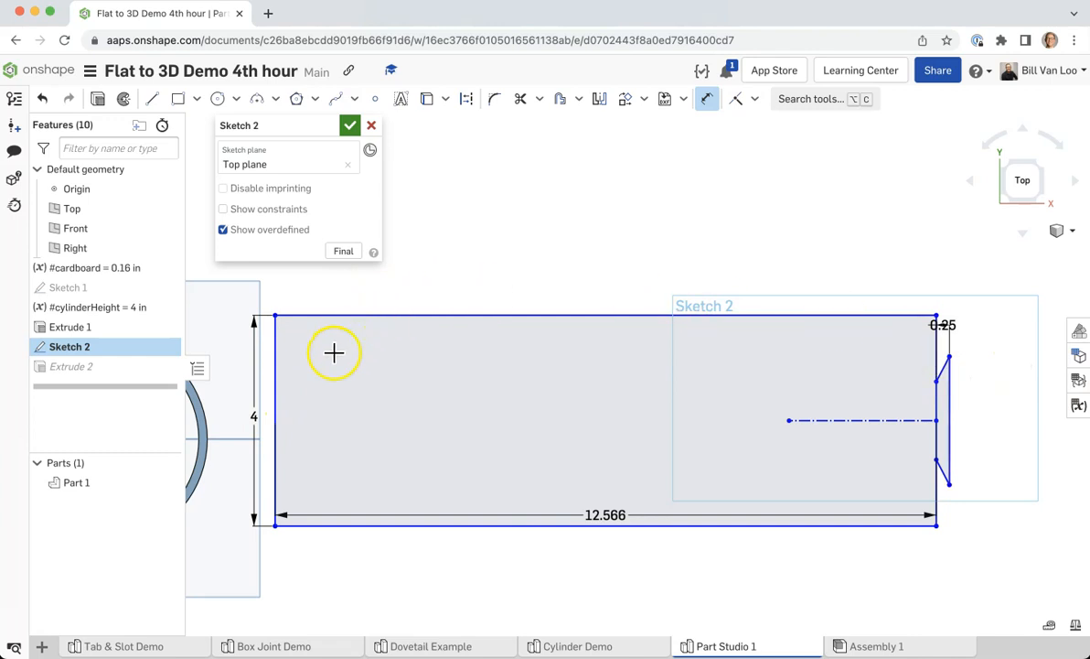
{"action": "key", "text": "Escape"}
{"action": "left_click", "coordinate": [961, 341]}
{"action": "left_click", "coordinate": [998, 384]}
Copy the tab's two slanted lines and outer vertical line, and paste them above the rectangle
{"action": "scroll", "coordinate": [992, 383], "scroll_direction": "up", "scroll_amount": 2}
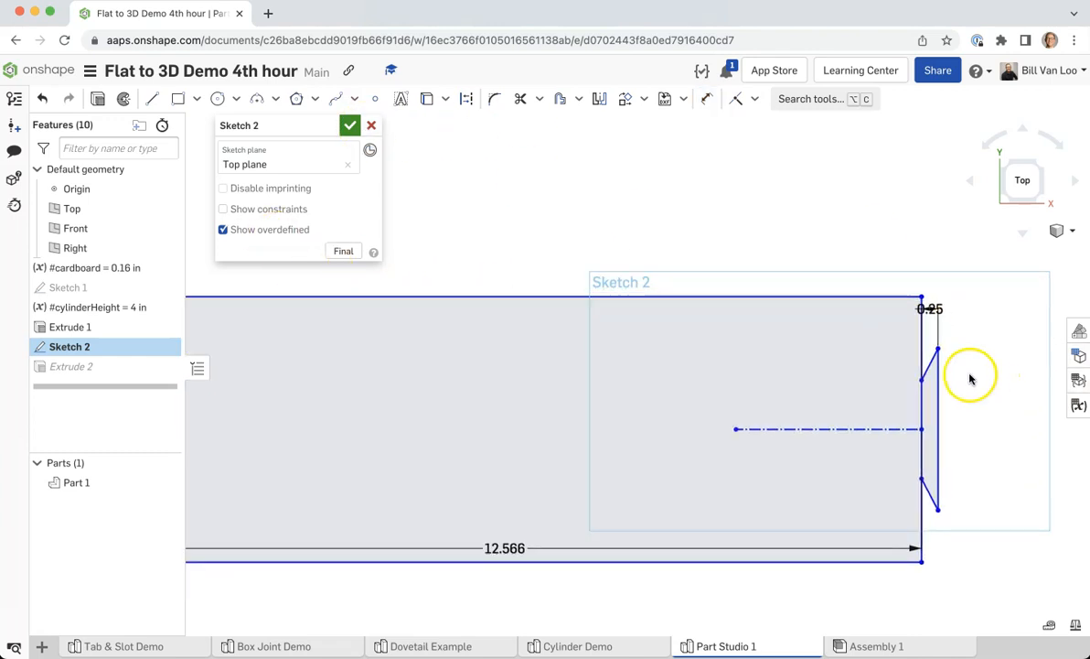
{"action": "left_click", "coordinate": [929, 366]}
{"action": "left_click", "coordinate": [935, 494]}
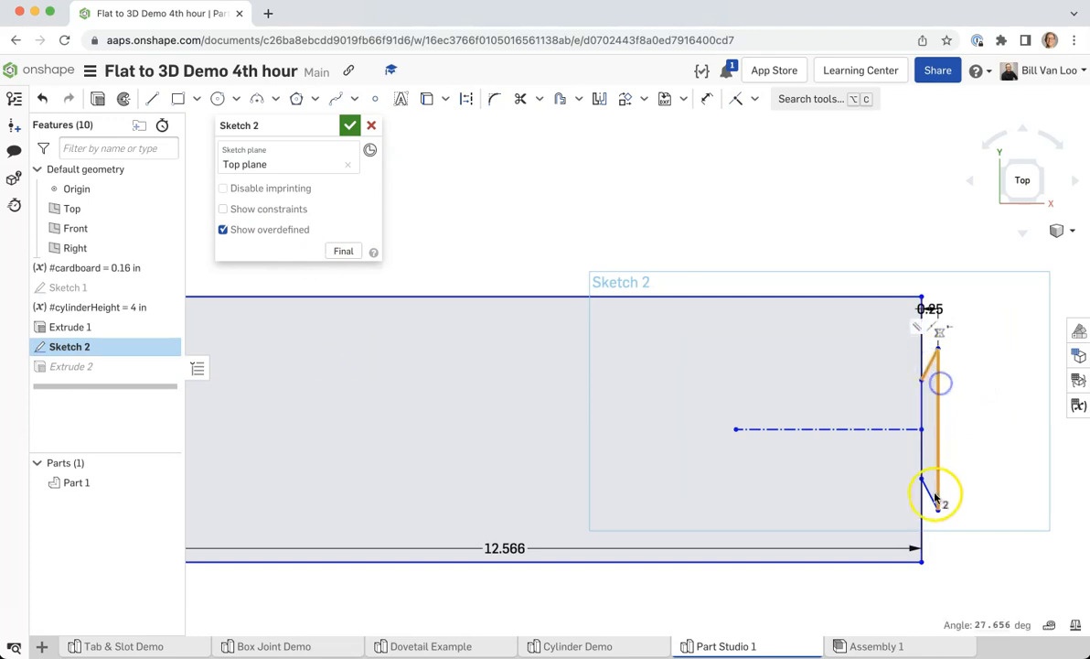
{"action": "left_click", "coordinate": [931, 497]}
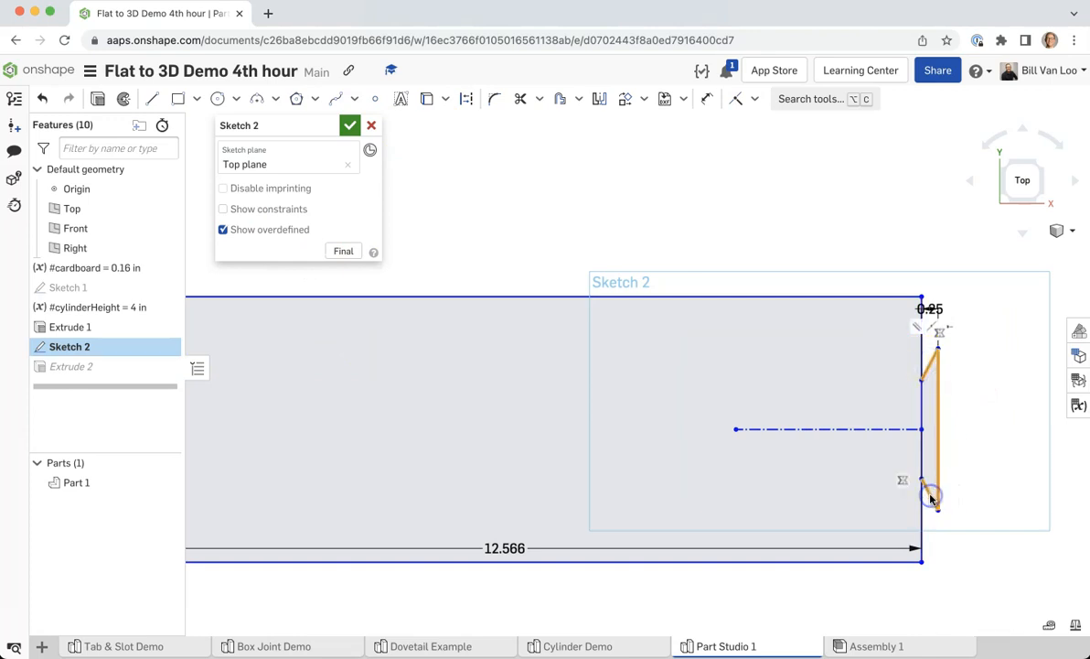
{"action": "right_click", "coordinate": [939, 392]}
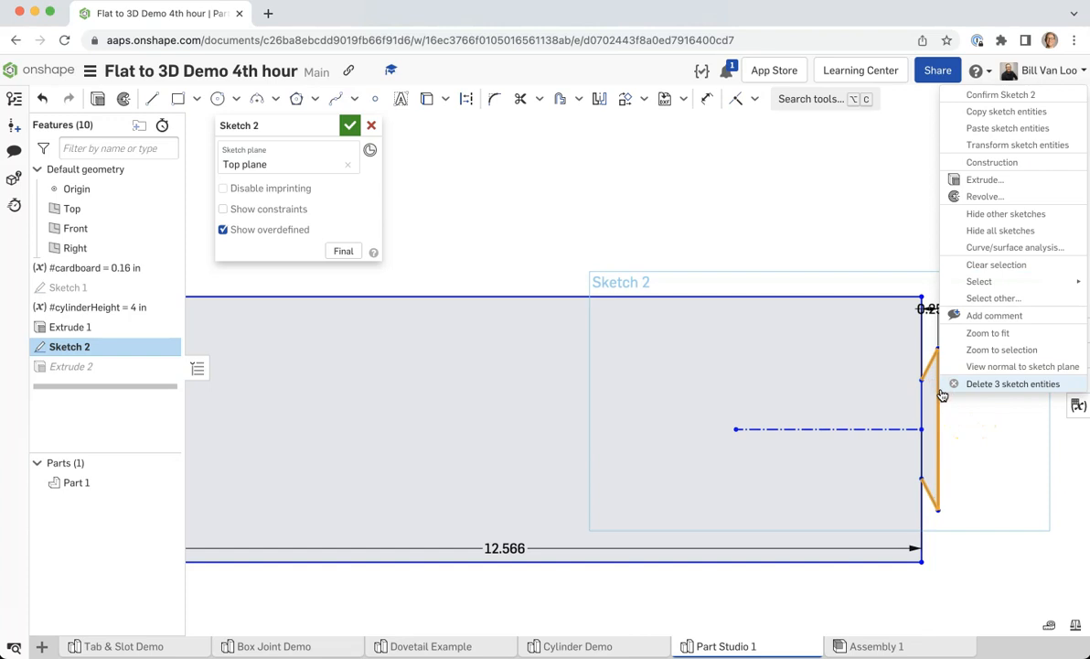
{"action": "left_click", "coordinate": [1006, 111]}
{"action": "left_click", "coordinate": [927, 203]}
{"action": "right_click", "coordinate": [850, 220]}
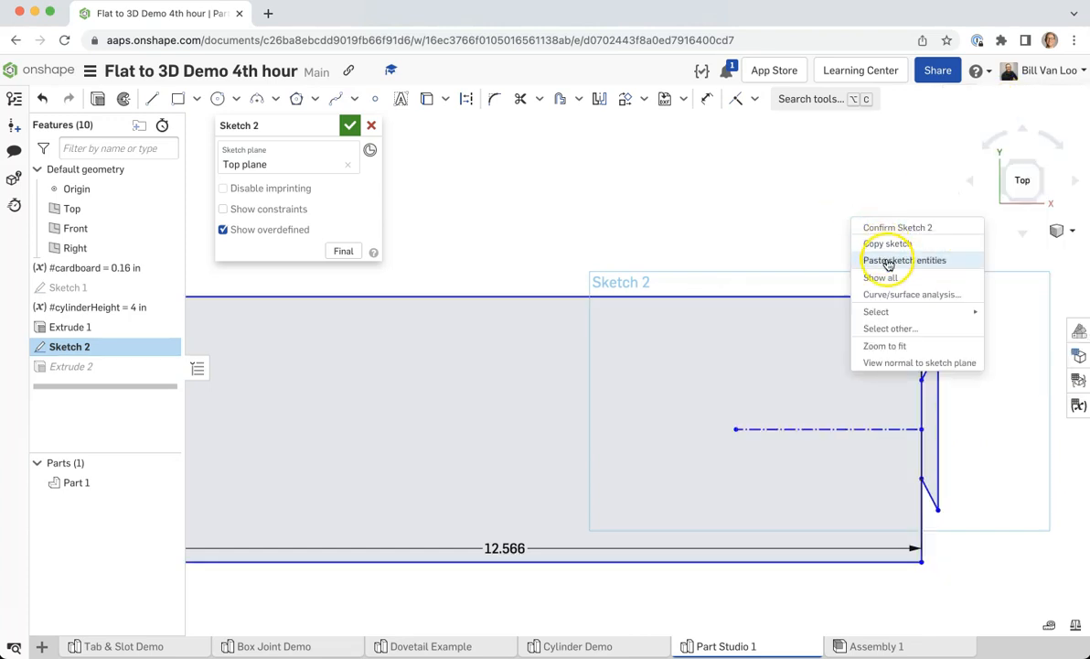
{"action": "left_click", "coordinate": [887, 262]}
{"action": "left_click", "coordinate": [855, 294]}
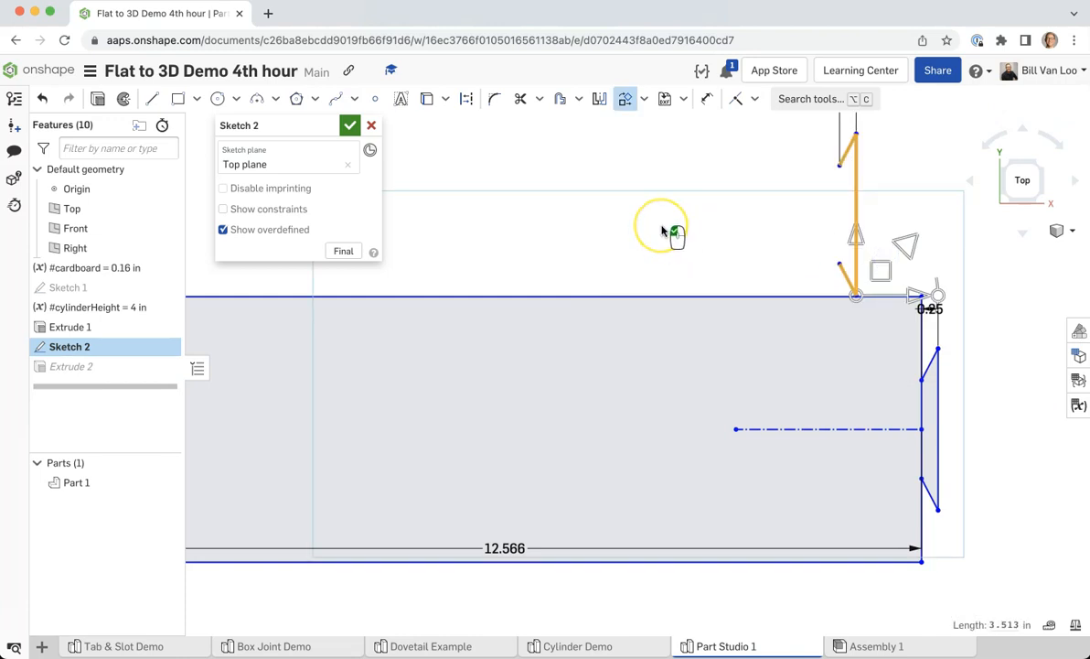
Try to move the pasted tab lines inside the rectangle so their inner ends meet its opposite short edge
{"action": "scroll", "coordinate": [662, 231], "scroll_direction": "down", "scroll_amount": 1}
{"action": "mouse_move", "coordinate": [662, 229]}
{"action": "middle_mouse_down"}
{"action": "mouse_move", "coordinate": [728, 280]}
{"action": "mouse_move", "coordinate": [757, 280]}
{"action": "middle_mouse_up"}
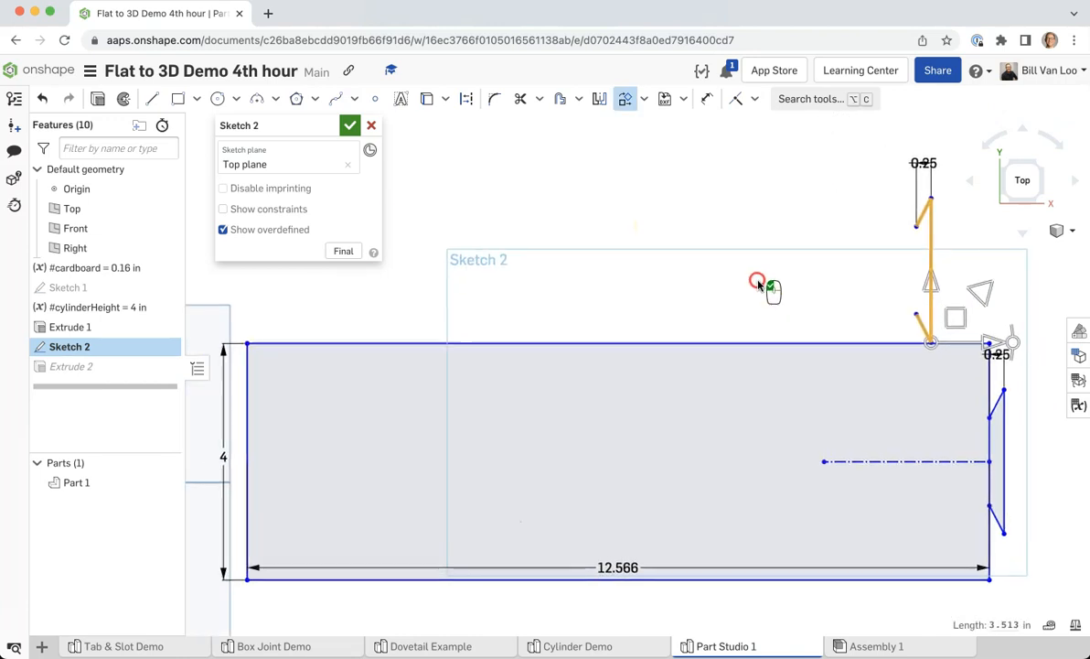
{"action": "left_click_drag", "start_coordinate": [994, 346], "coordinate": [334, 355]}
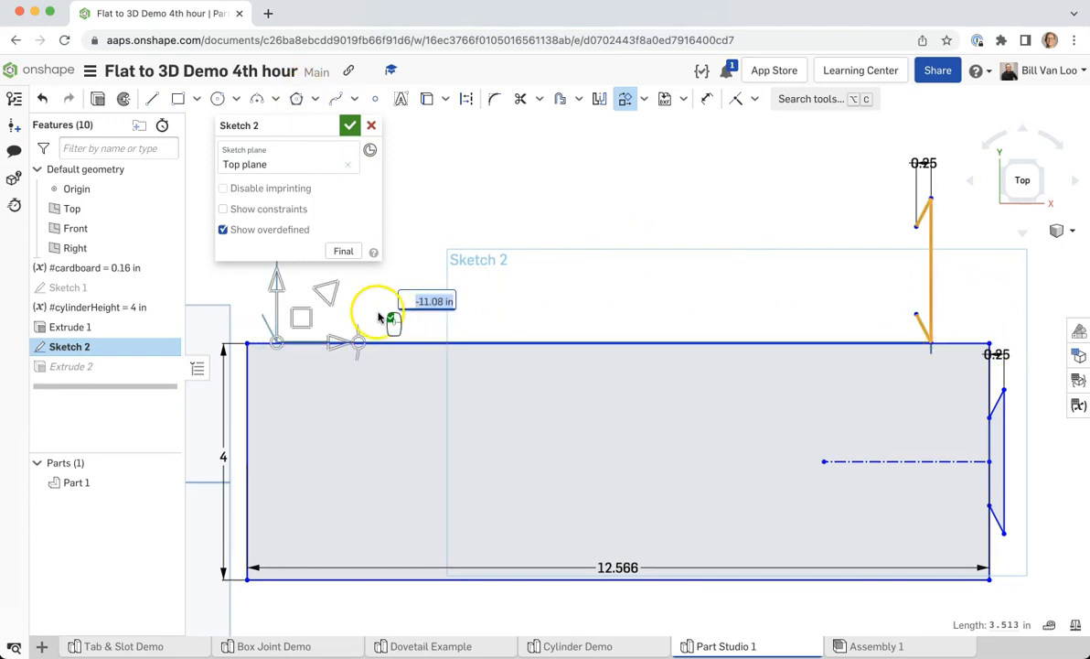
{"action": "left_click_drag", "start_coordinate": [276, 276], "coordinate": [276, 473]}
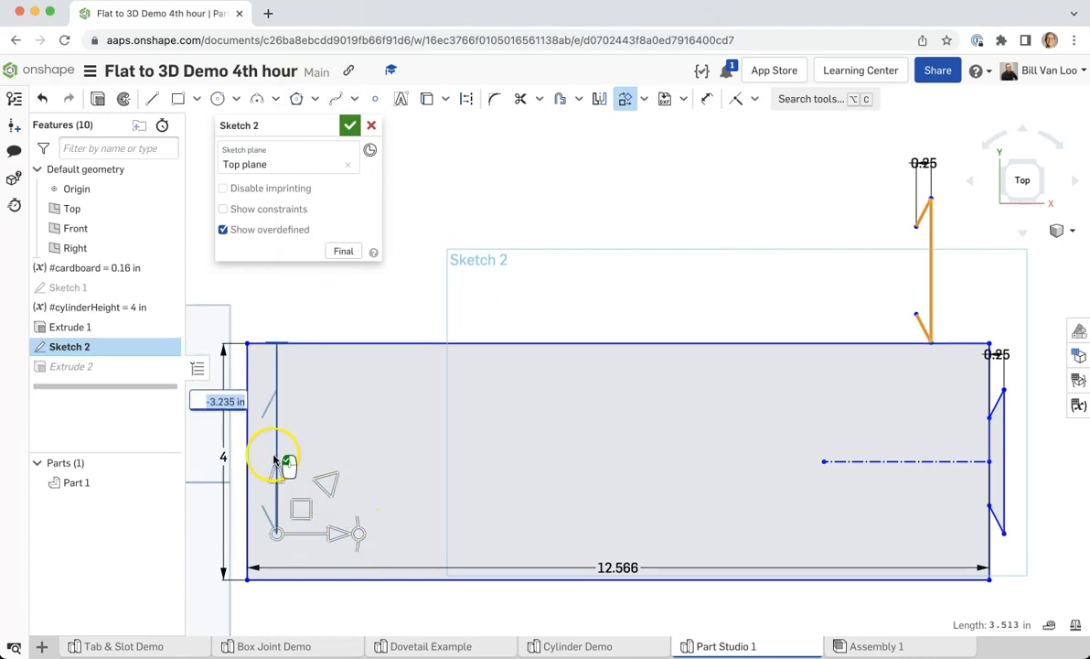
{"action": "left_click_drag", "start_coordinate": [277, 473], "coordinate": [276, 484]}
{"action": "left_click_drag", "start_coordinate": [333, 541], "coordinate": [326, 540]}
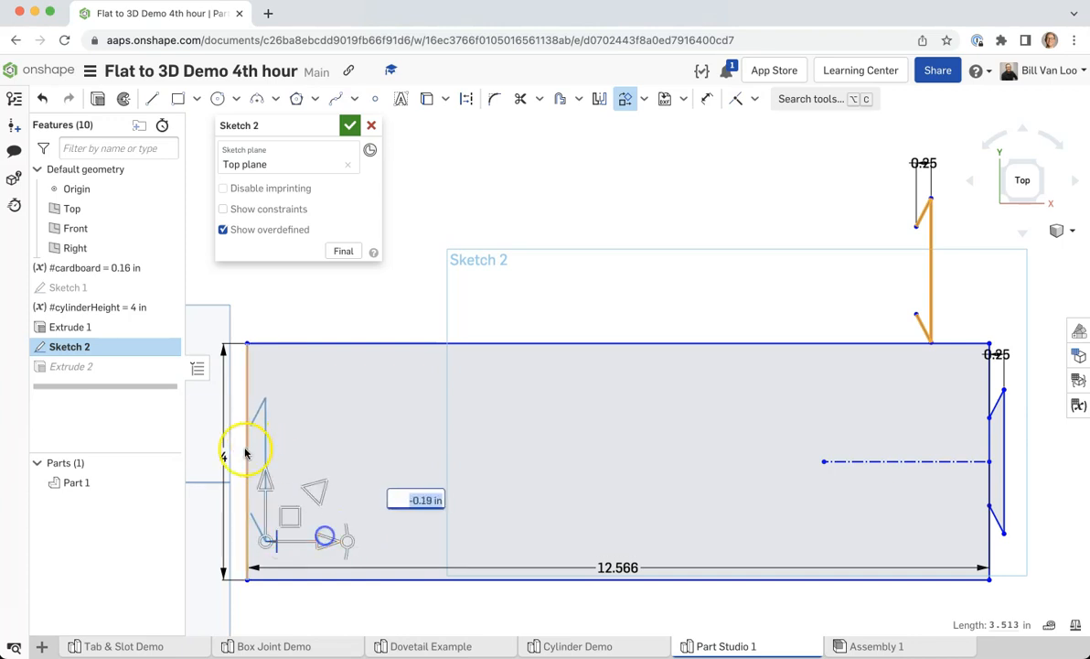
{"action": "scroll", "coordinate": [243, 454], "scroll_direction": "up", "scroll_amount": 3}
{"action": "scroll", "coordinate": [242, 455], "scroll_direction": "up", "scroll_amount": 3}
{"action": "scroll", "coordinate": [442, 416], "scroll_direction": "down", "scroll_amount": 3}
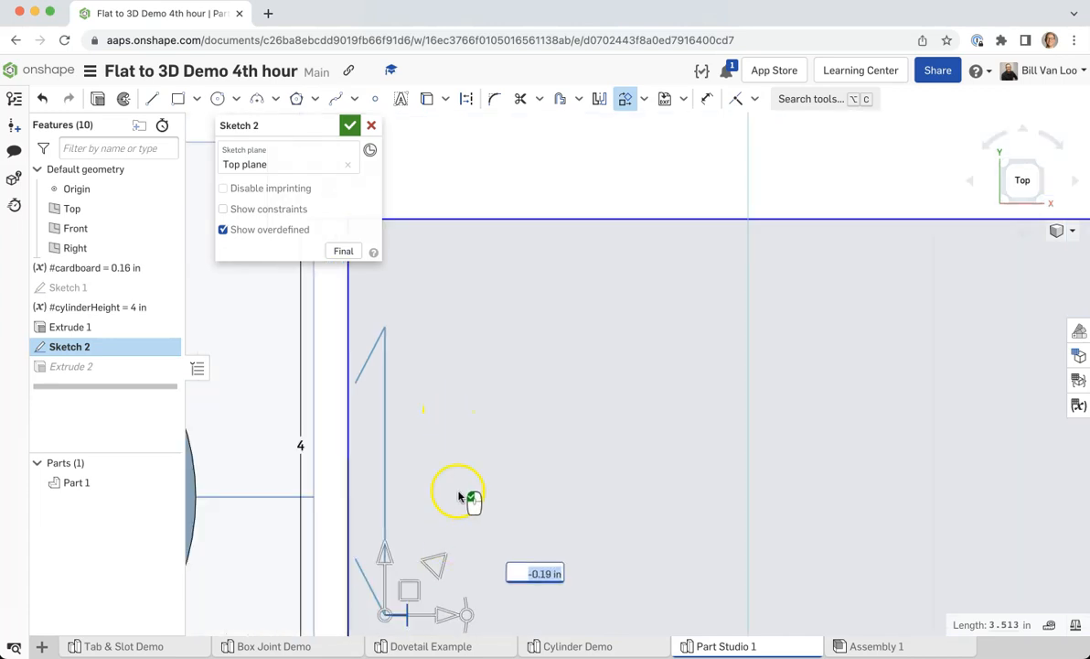
{"action": "left_click_drag", "start_coordinate": [459, 574], "coordinate": [454, 577]}
{"action": "scroll", "coordinate": [426, 481], "scroll_direction": "up", "scroll_amount": 5}
{"action": "scroll", "coordinate": [430, 478], "scroll_direction": "down", "scroll_amount": 3}
{"action": "scroll", "coordinate": [432, 471], "scroll_direction": "up", "scroll_amount": 2}
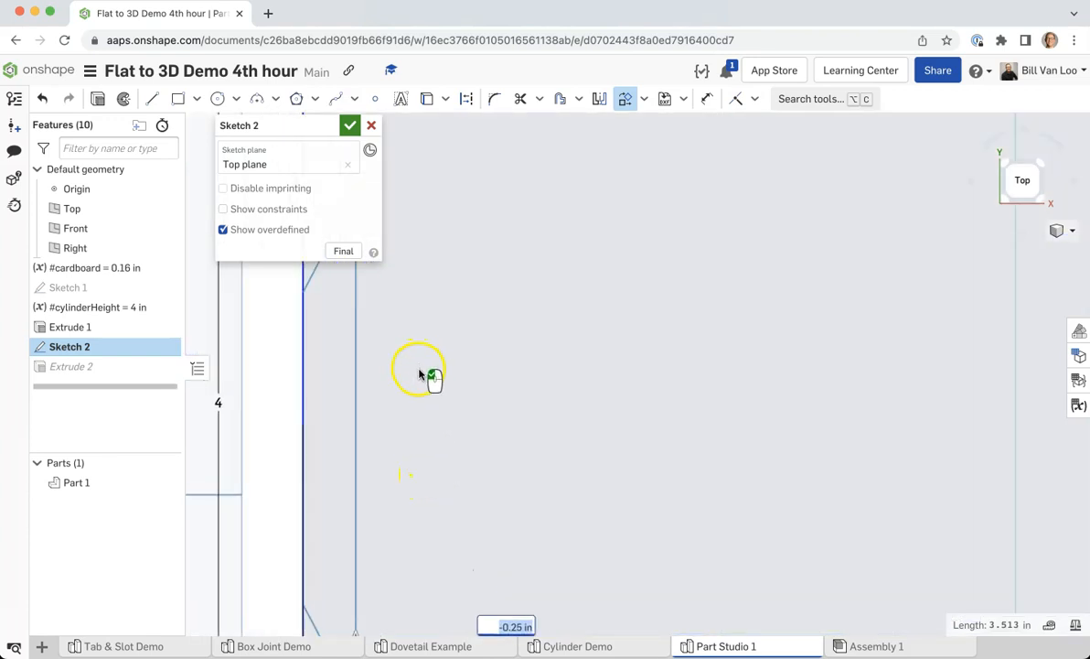
{"action": "scroll", "coordinate": [418, 369], "scroll_direction": "up", "scroll_amount": 4}
Undo the move and paste of the three copied tab lines
{"action": "mouse_move", "coordinate": [419, 370]}
{"action": "middle_mouse_down"}
{"action": "mouse_move", "coordinate": [598, 426]}
{"action": "mouse_move", "coordinate": [623, 383]}
{"action": "mouse_move", "coordinate": [725, 384]}
{"action": "middle_mouse_up"}
{"action": "scroll", "coordinate": [723, 375], "scroll_direction": "down", "scroll_amount": 3}
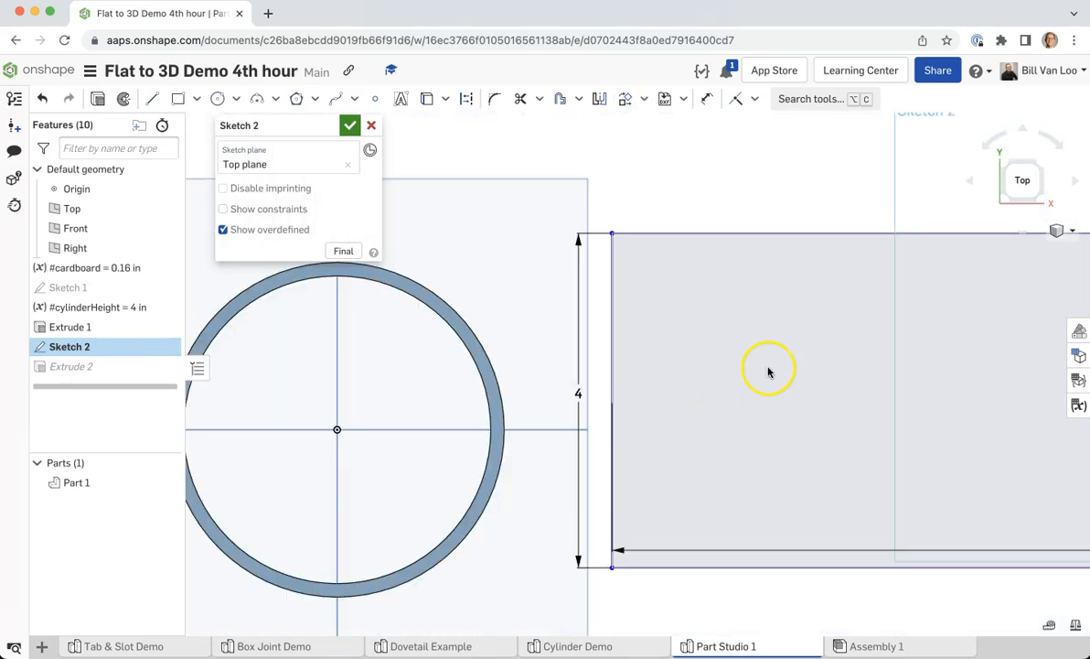
{"action": "scroll", "coordinate": [769, 370], "scroll_direction": "down", "scroll_amount": 2}
{"action": "middle_click_drag", "start_coordinate": [836, 365], "coordinate": [450, 357]}
{"action": "scroll", "coordinate": [905, 386], "scroll_direction": "up", "scroll_amount": 5}
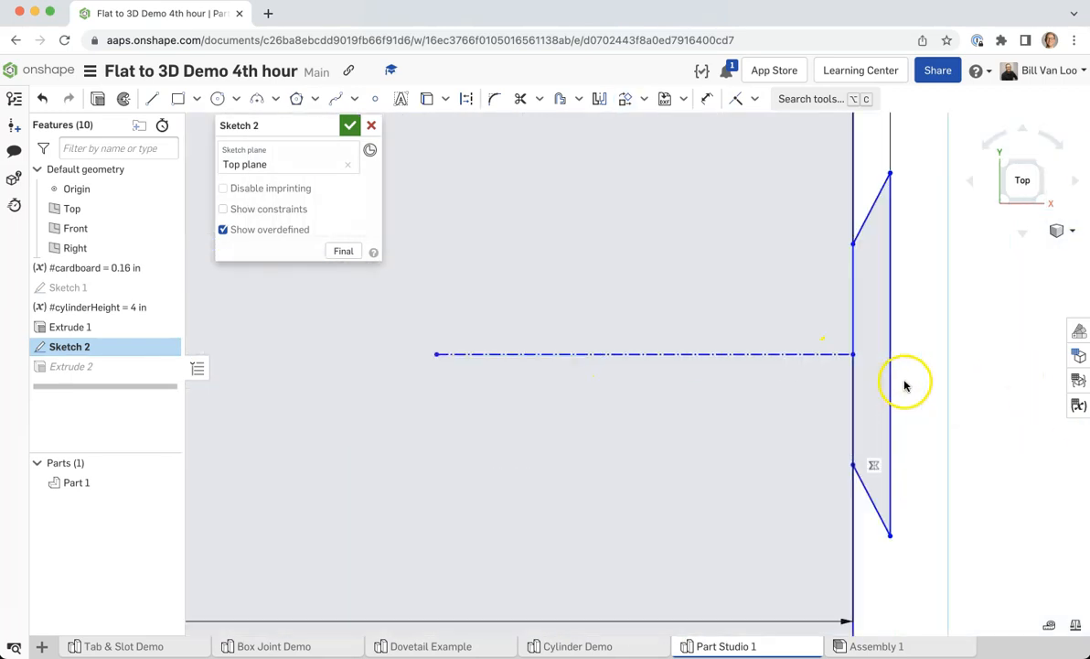
{"action": "scroll", "coordinate": [984, 339], "scroll_direction": "down", "scroll_amount": 5}
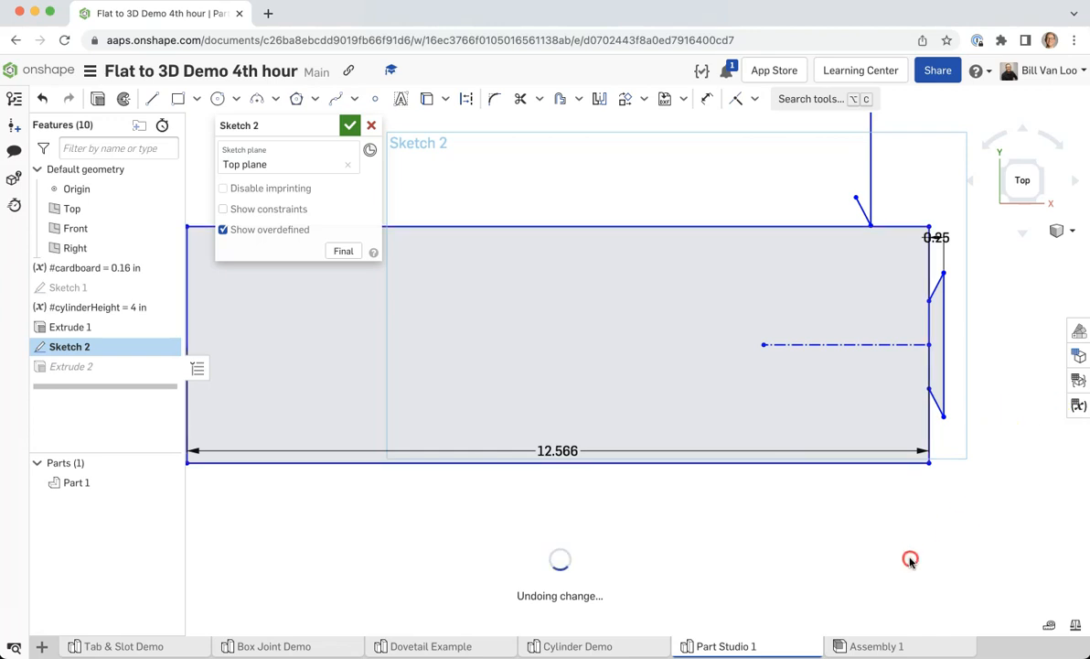
{"action": "middle_click_drag", "start_coordinate": [940, 414], "coordinate": [968, 324]}
Set the tab's horizontal depth dimension to 0.25 in
{"action": "double_click", "coordinate": [867, 271]}
{"action": "type", "text": ".25"}
{"action": "key", "text": "Return"}
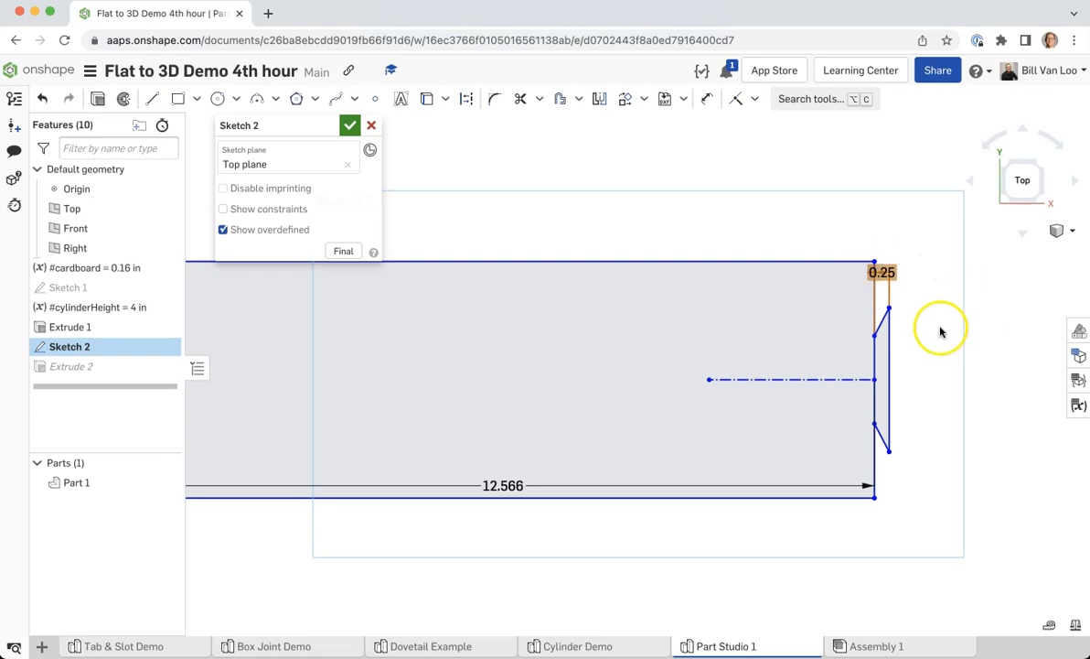
Close the tab outline with a vertical line about 1.482 in long along the rectangle's edge, joining the slanted lines' inner ends
{"action": "scroll", "coordinate": [926, 355], "scroll_direction": "up", "scroll_amount": 1}
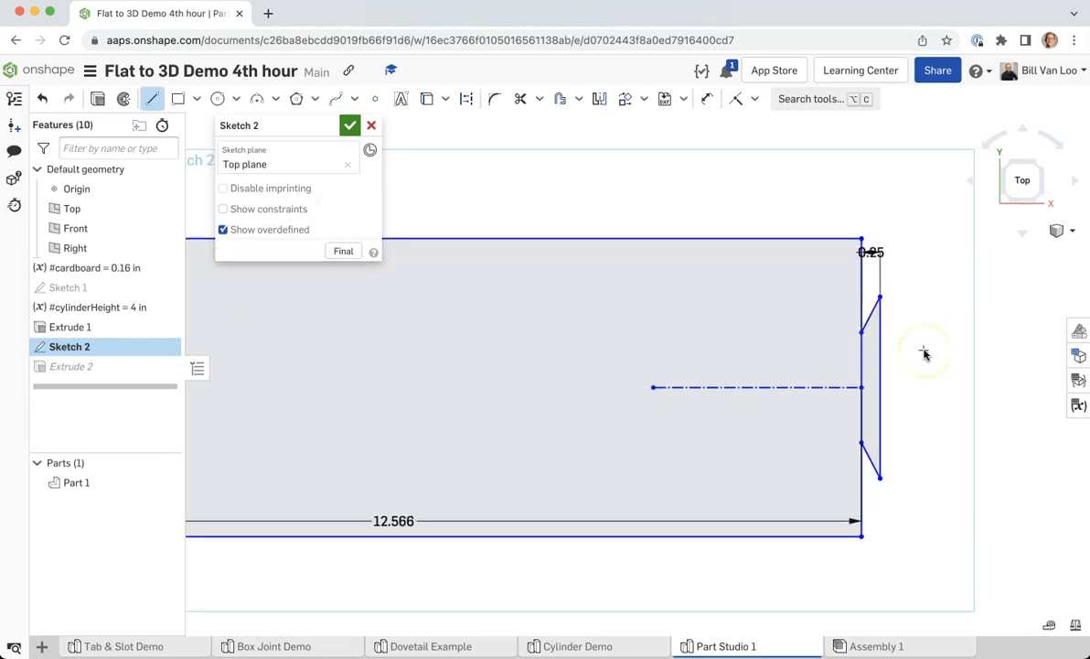
{"action": "left_click_drag", "start_coordinate": [861, 333], "coordinate": [862, 442]}
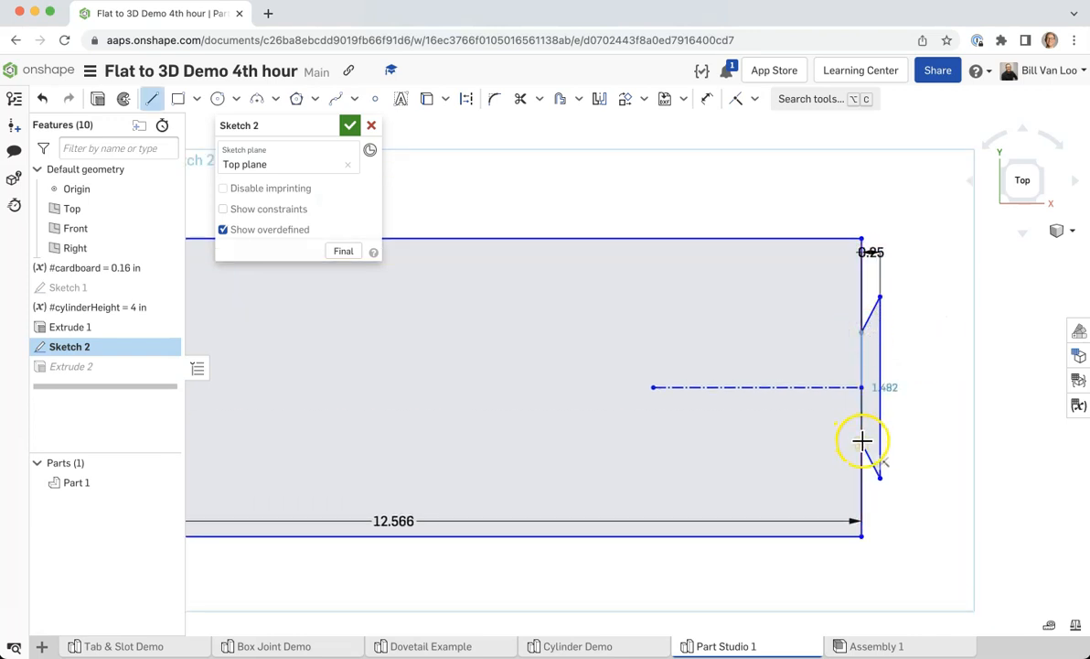
{"action": "key", "text": "Escape"}
Copy the tab's four outline lines and paste them into the same sketch near the rectangle's upper edge
{"action": "left_click", "coordinate": [860, 344]}
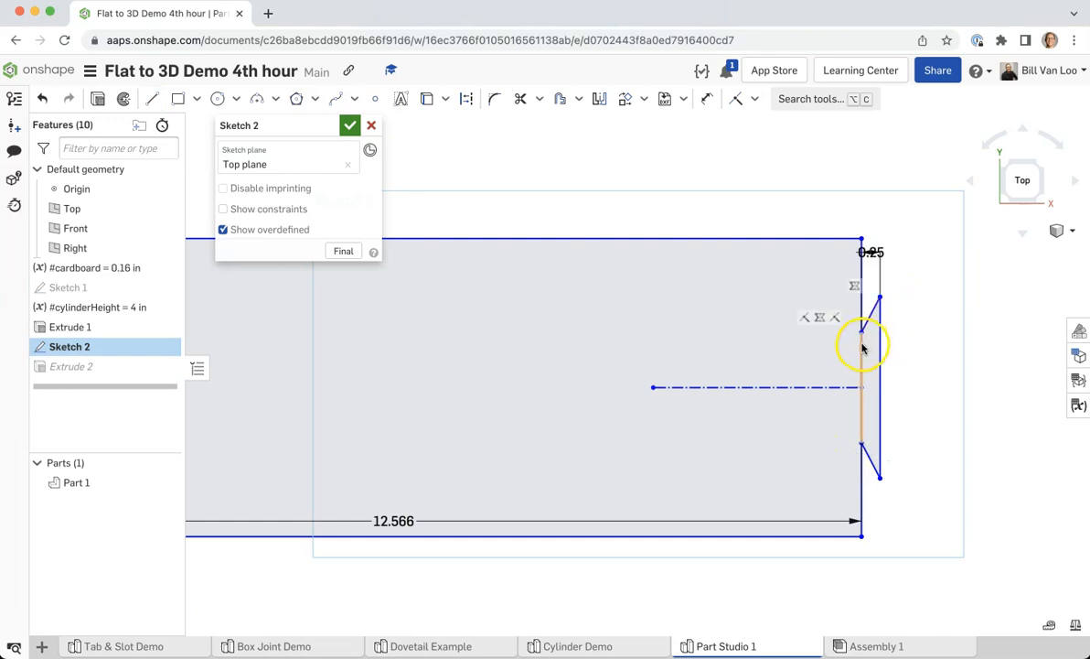
{"action": "left_click", "coordinate": [867, 463]}
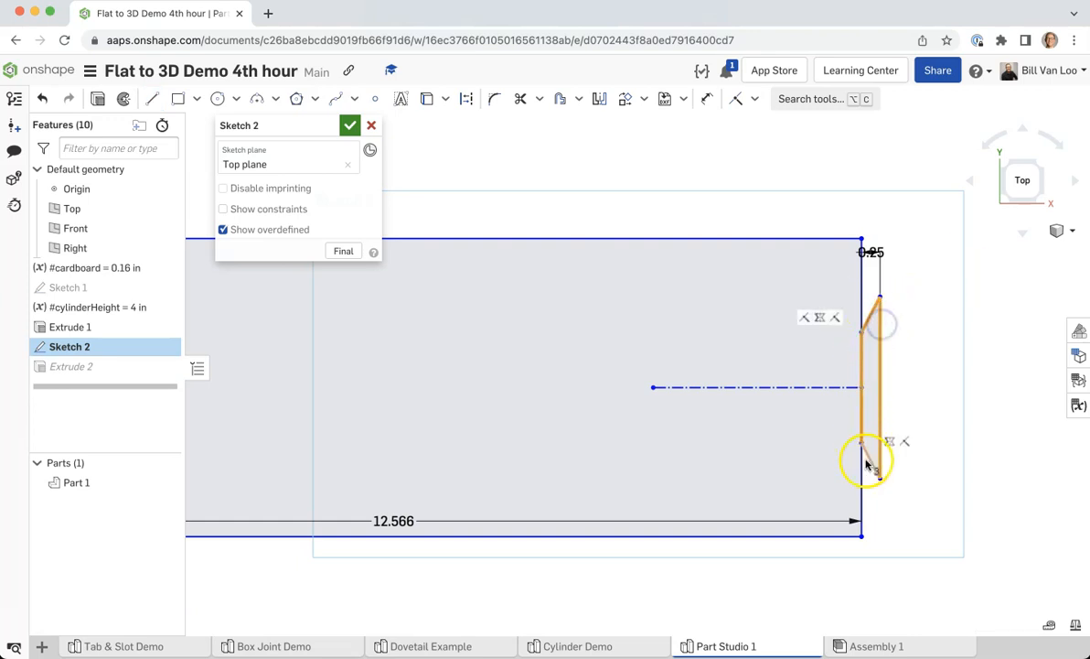
{"action": "right_click", "coordinate": [881, 337]}
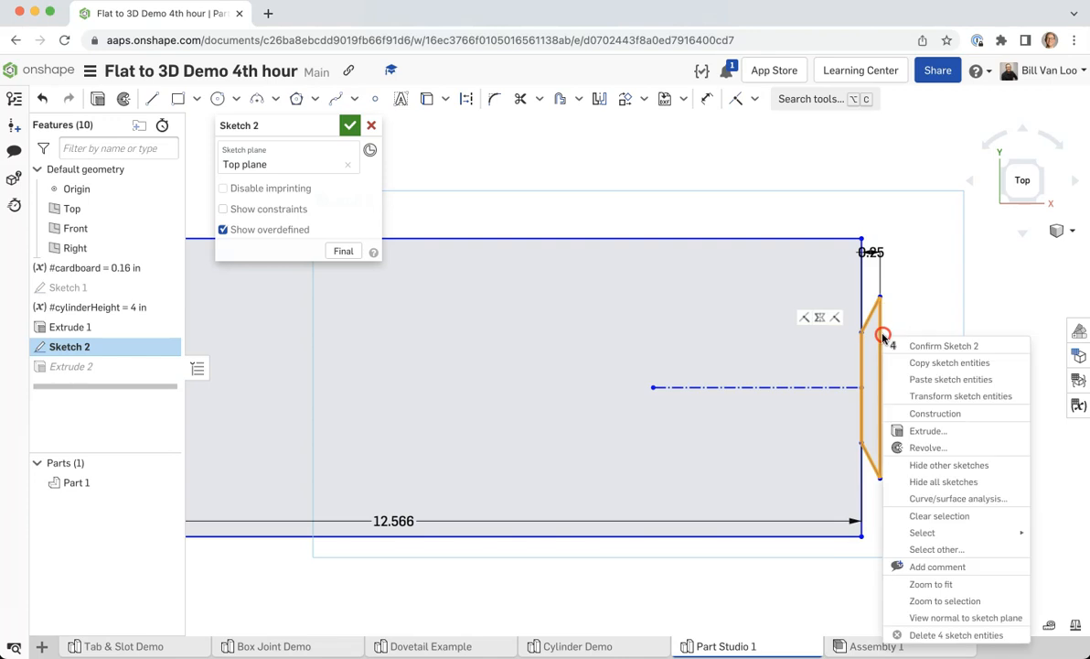
{"action": "left_click", "coordinate": [952, 363]}
{"action": "left_click", "coordinate": [794, 192]}
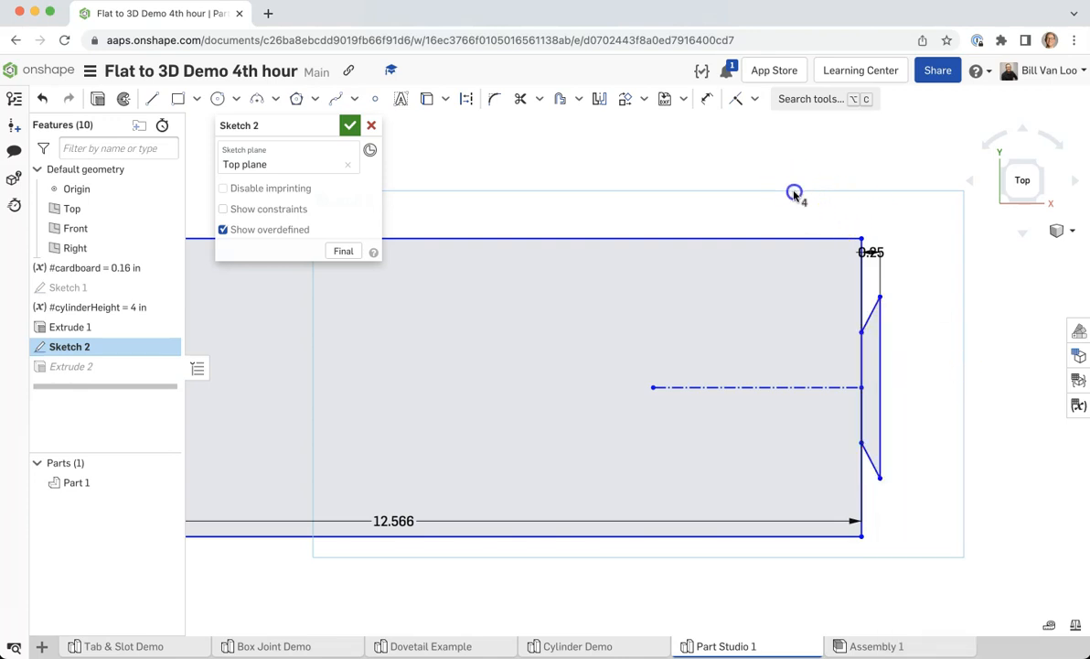
{"action": "right_click", "coordinate": [741, 195]}
{"action": "left_click", "coordinate": [777, 242]}
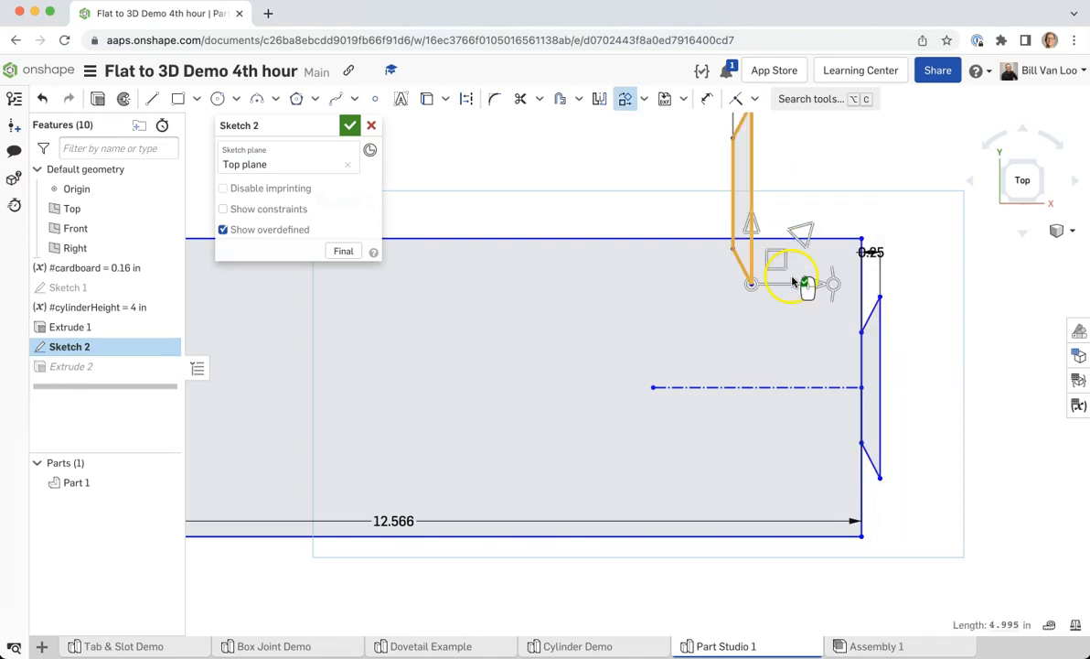
Move the pasted tab outline inside the rectangle, just beside its opposite short edge and roughly centred along it
{"action": "left_click_drag", "start_coordinate": [811, 284], "coordinate": [512, 310]}
{"action": "mouse_move", "coordinate": [406, 367]}
{"action": "middle_mouse_down"}
{"action": "mouse_move", "coordinate": [894, 468]}
{"action": "mouse_move", "coordinate": [873, 369]}
{"action": "middle_mouse_up"}
{"action": "left_click_drag", "start_coordinate": [975, 289], "coordinate": [476, 293]}
{"action": "left_click_drag", "start_coordinate": [422, 224], "coordinate": [432, 418]}
{"action": "mouse_move", "coordinate": [477, 497]}
{"action": "left_mouse_down"}
{"action": "mouse_move", "coordinate": [472, 482]}
{"action": "mouse_move", "coordinate": [487, 479]}
{"action": "left_mouse_up"}
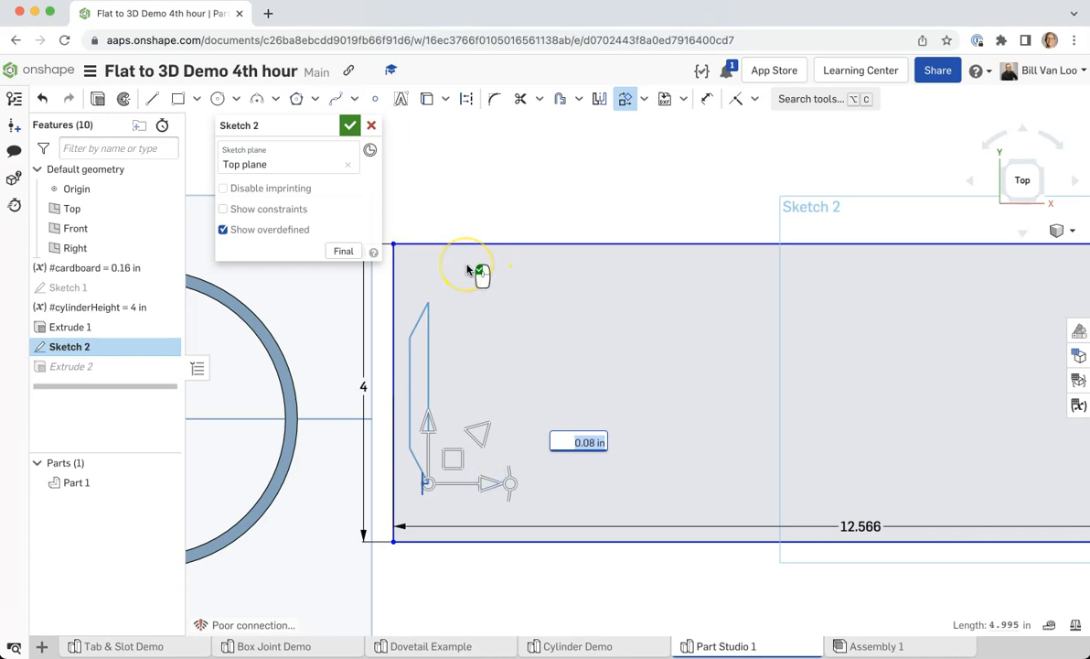
{"action": "left_click", "coordinate": [528, 166]}
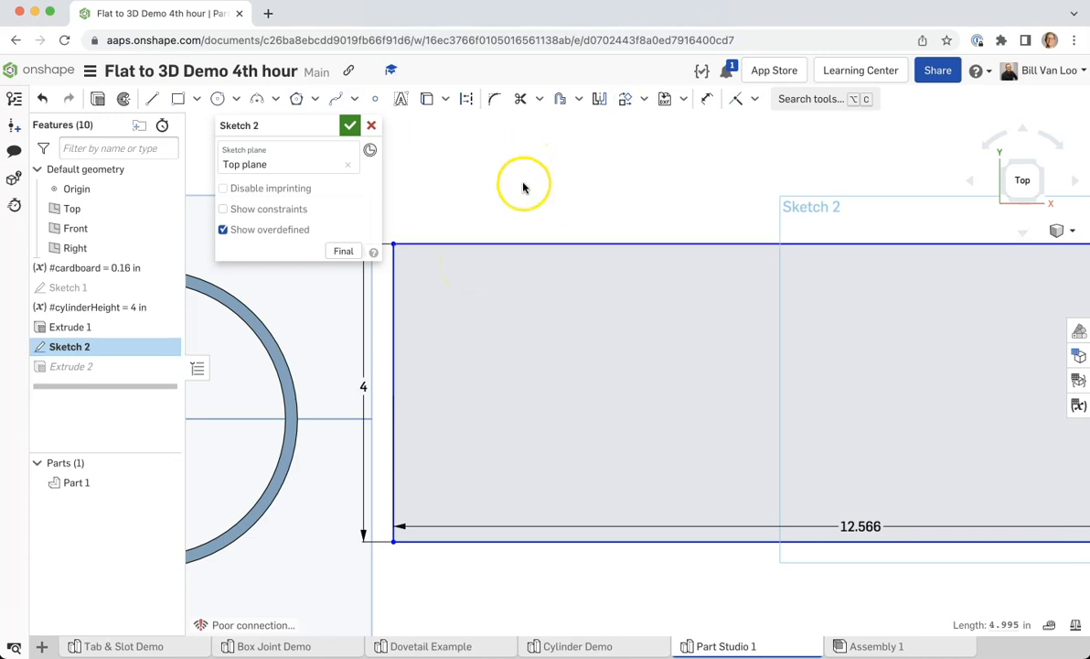
{"action": "left_click", "coordinate": [62, 94]}
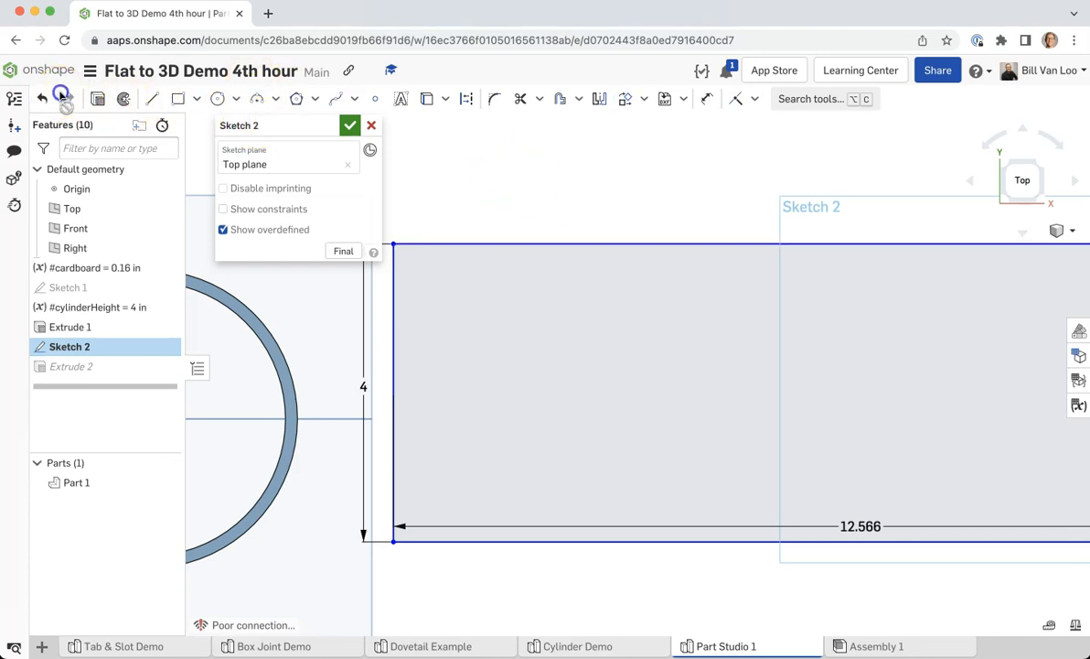
{"action": "left_click_drag", "start_coordinate": [620, 383], "coordinate": [433, 424]}
{"action": "left_click", "coordinate": [470, 208]}
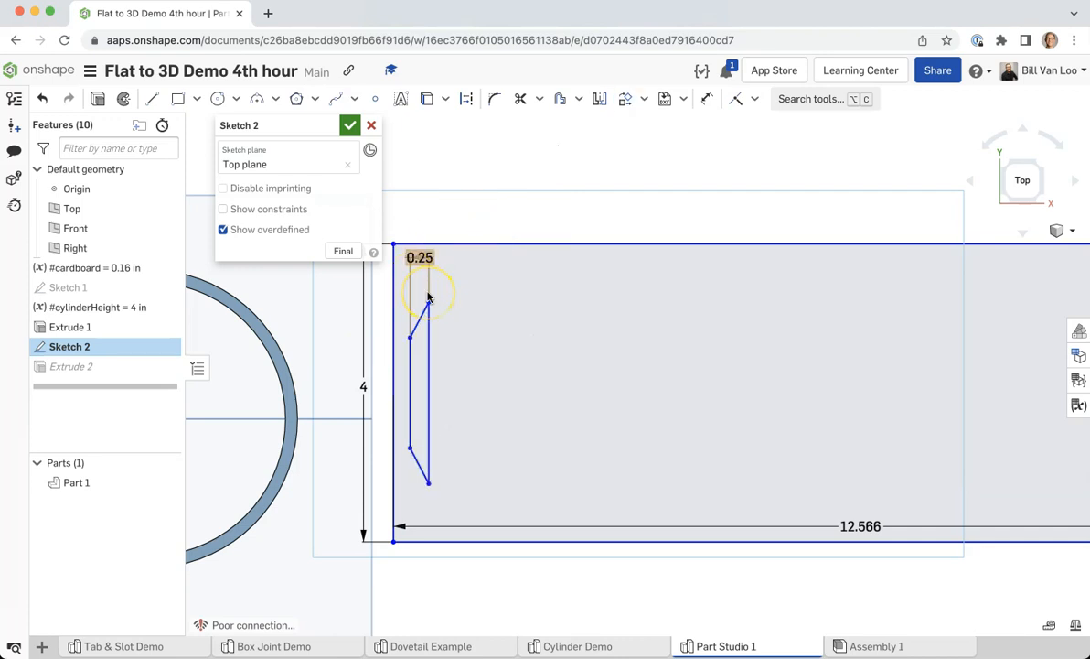
Make the copied tab's shorter vertical line coincident with the rectangle's adjacent short edge
{"action": "left_click", "coordinate": [756, 101]}
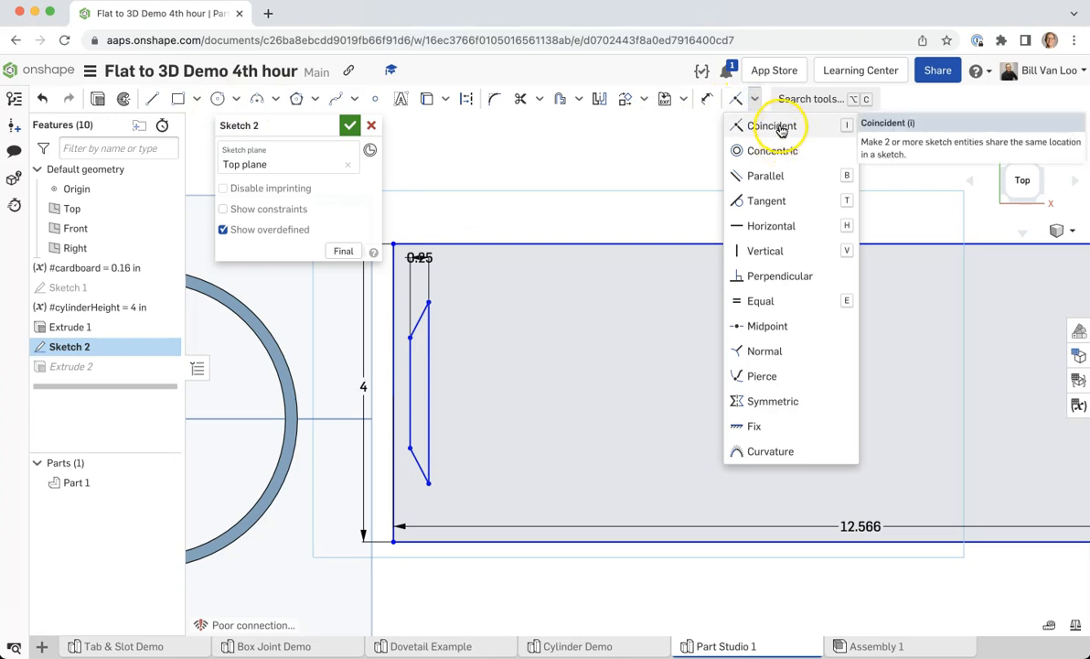
{"action": "left_click", "coordinate": [772, 126]}
{"action": "left_click", "coordinate": [427, 390]}
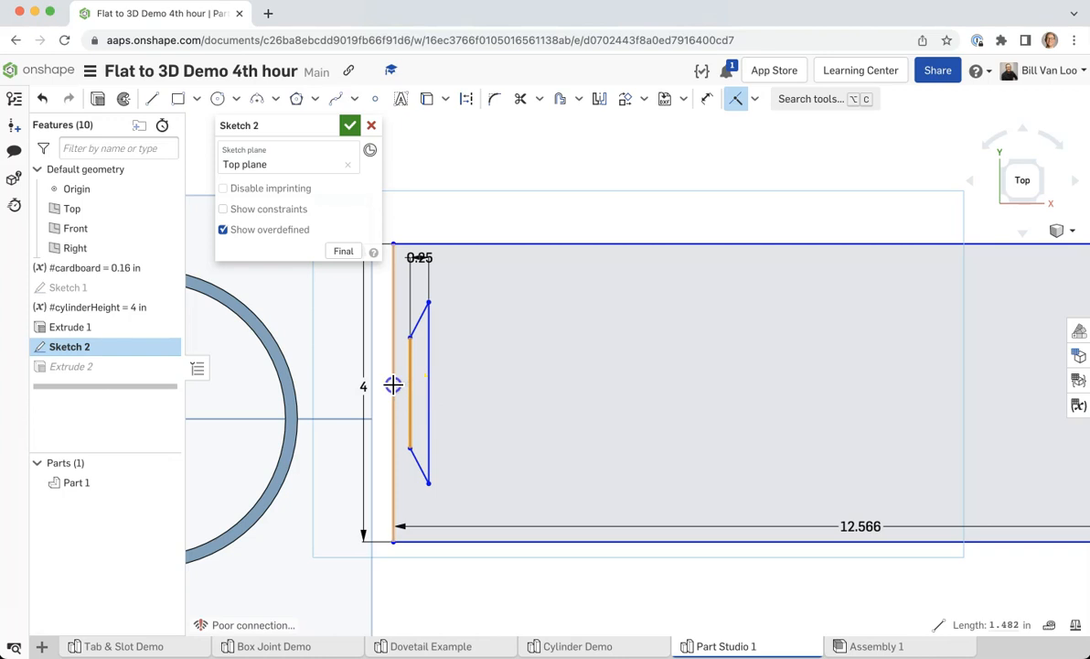
{"action": "left_click", "coordinate": [394, 385]}
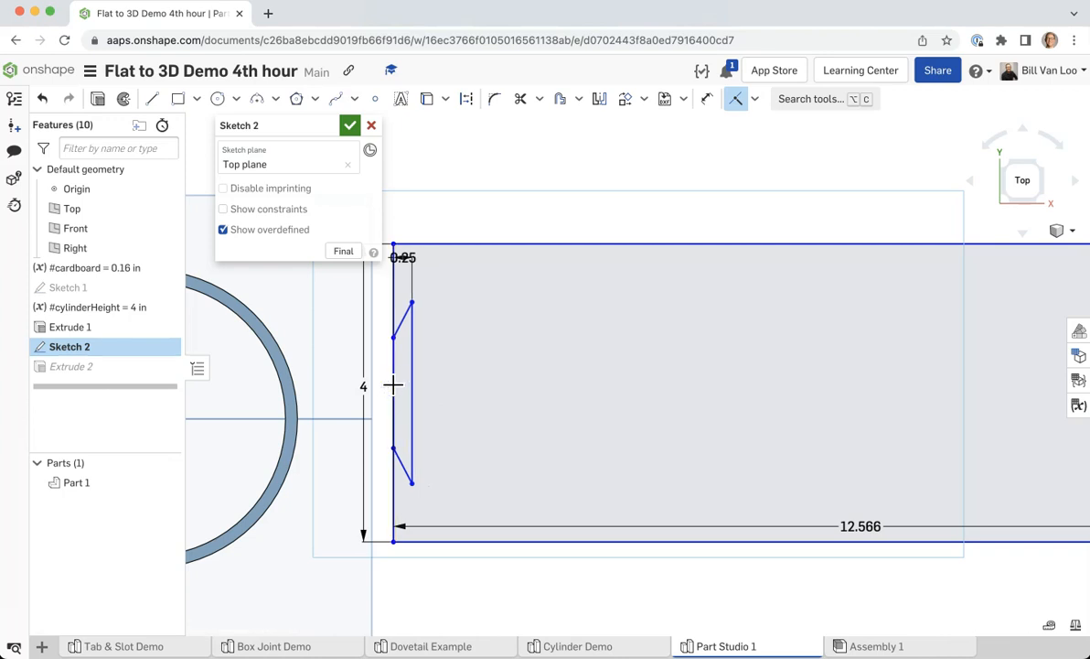
Try to apply a Midpoint constraint to the copied tab's vertical line on the rectangle's short edge, display the constraints, and accept the sketch
{"action": "left_click", "coordinate": [753, 98]}
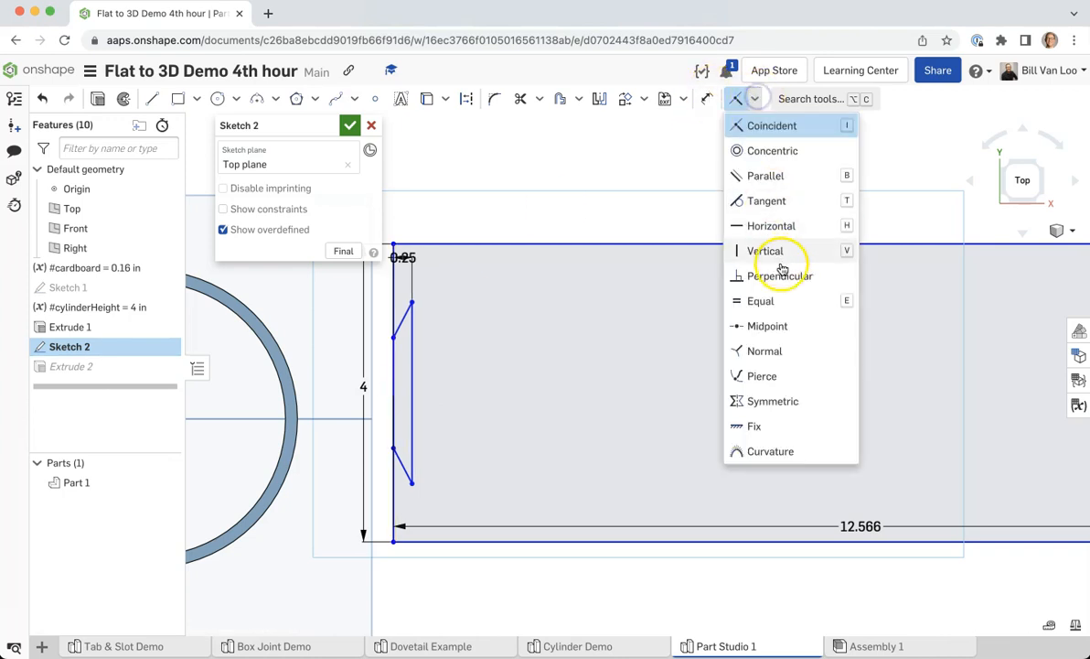
{"action": "left_click", "coordinate": [774, 327]}
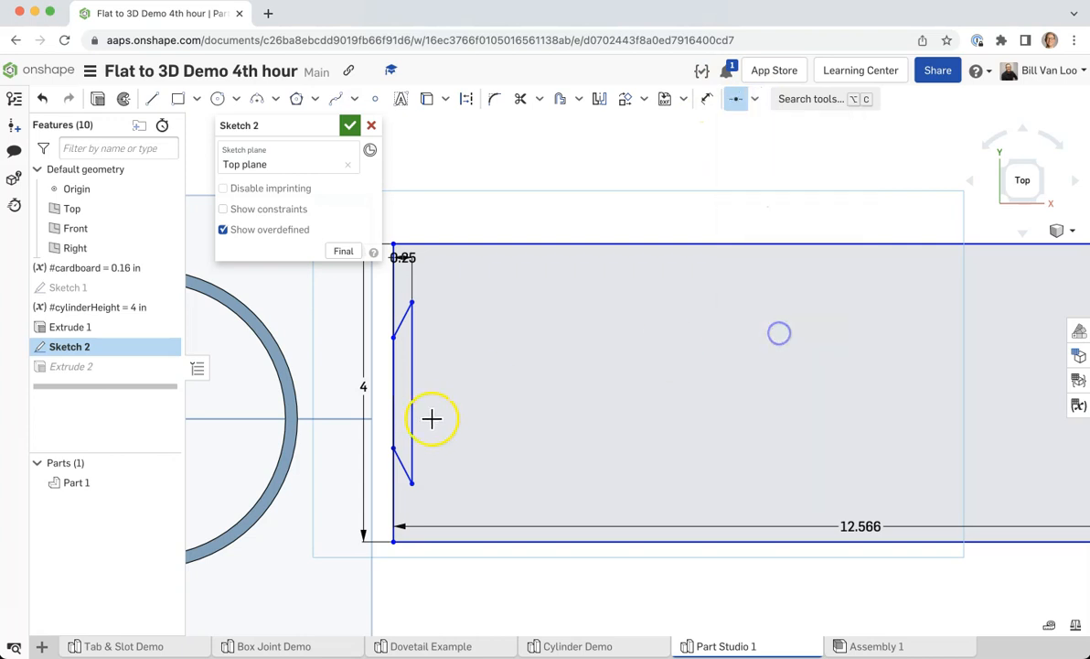
{"action": "left_click", "coordinate": [395, 385]}
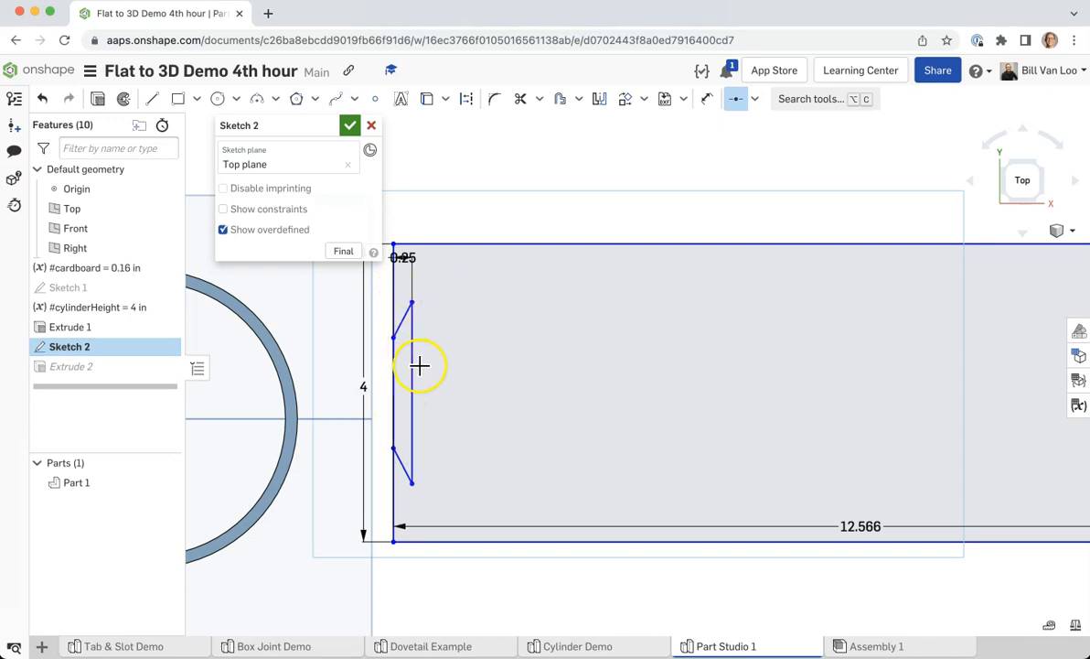
{"action": "left_click", "coordinate": [267, 210]}
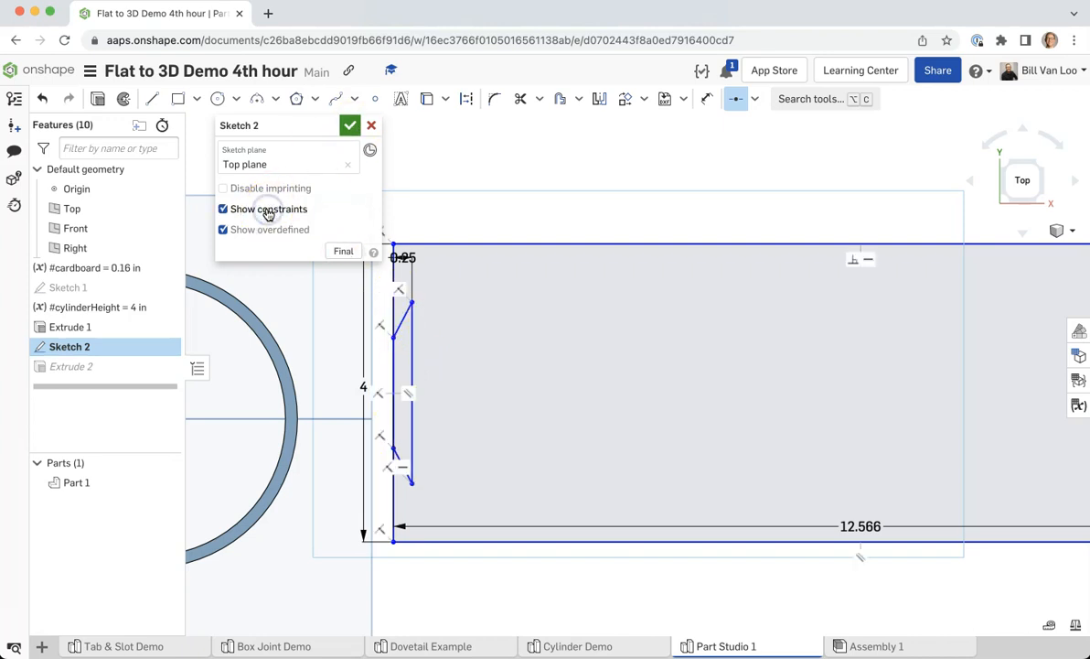
{"action": "left_click", "coordinate": [350, 125]}
{"action": "mouse_move", "coordinate": [584, 190]}
{"action": "right_mouse_down"}
{"action": "mouse_move", "coordinate": [585, 149]}
{"action": "mouse_move", "coordinate": [570, 136]}
{"action": "mouse_move", "coordinate": [660, 203]}
{"action": "mouse_move", "coordinate": [597, 205]}
{"action": "mouse_move", "coordinate": [623, 227]}
{"action": "mouse_move", "coordinate": [698, 222]}
{"action": "right_mouse_up"}
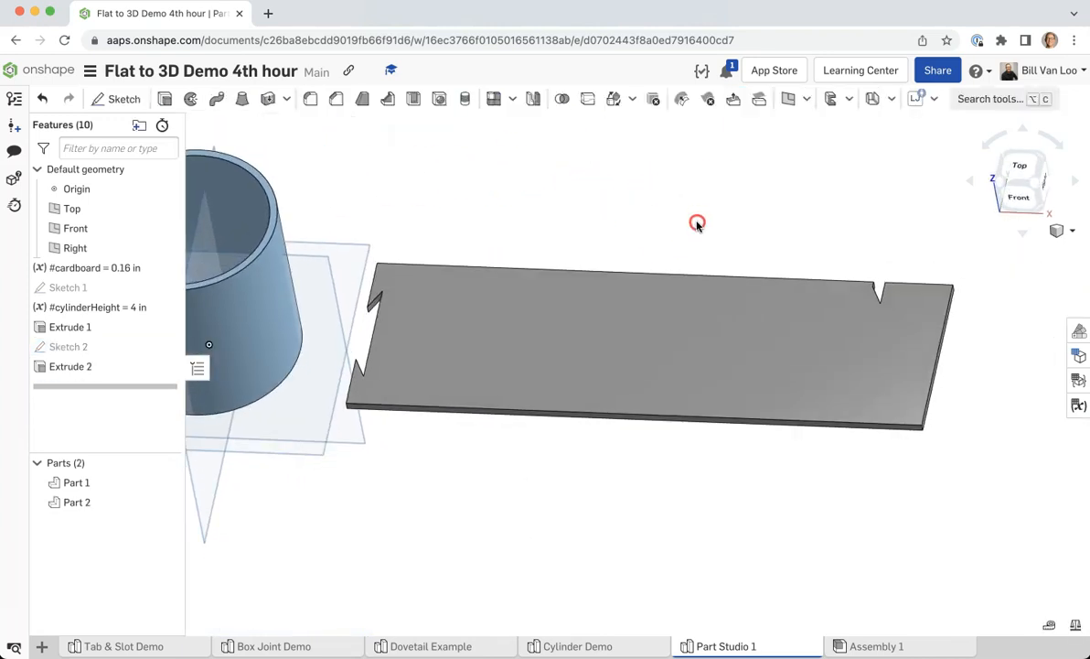
{"action": "double_click", "coordinate": [82, 367]}
{"action": "left_click", "coordinate": [893, 246]}
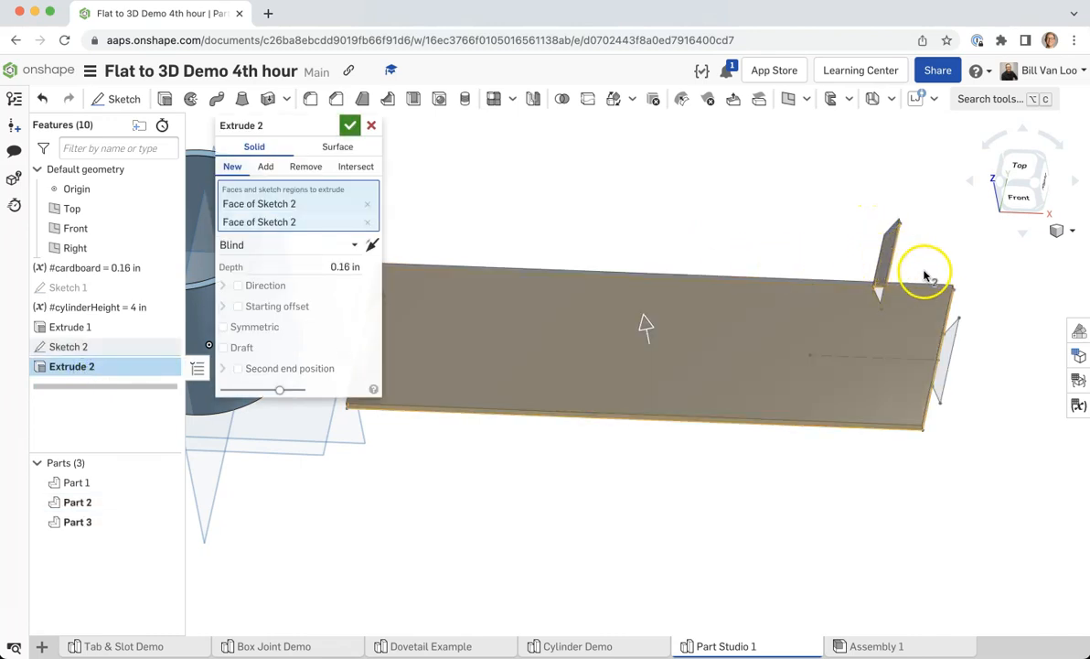
{"action": "left_click", "coordinate": [367, 224]}
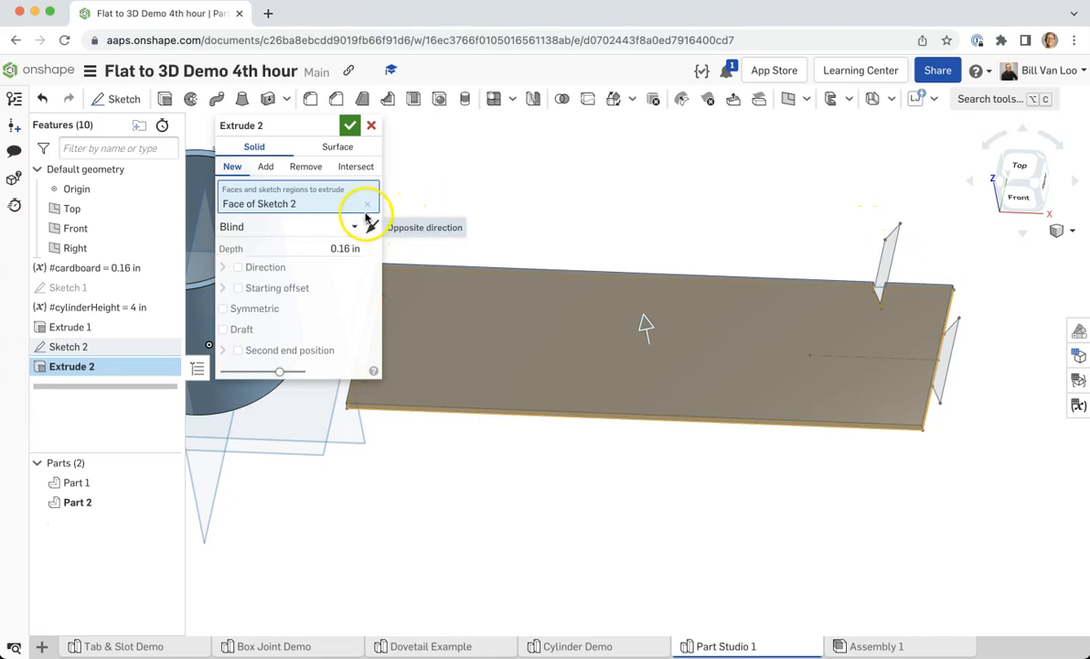
{"action": "left_click", "coordinate": [367, 203]}
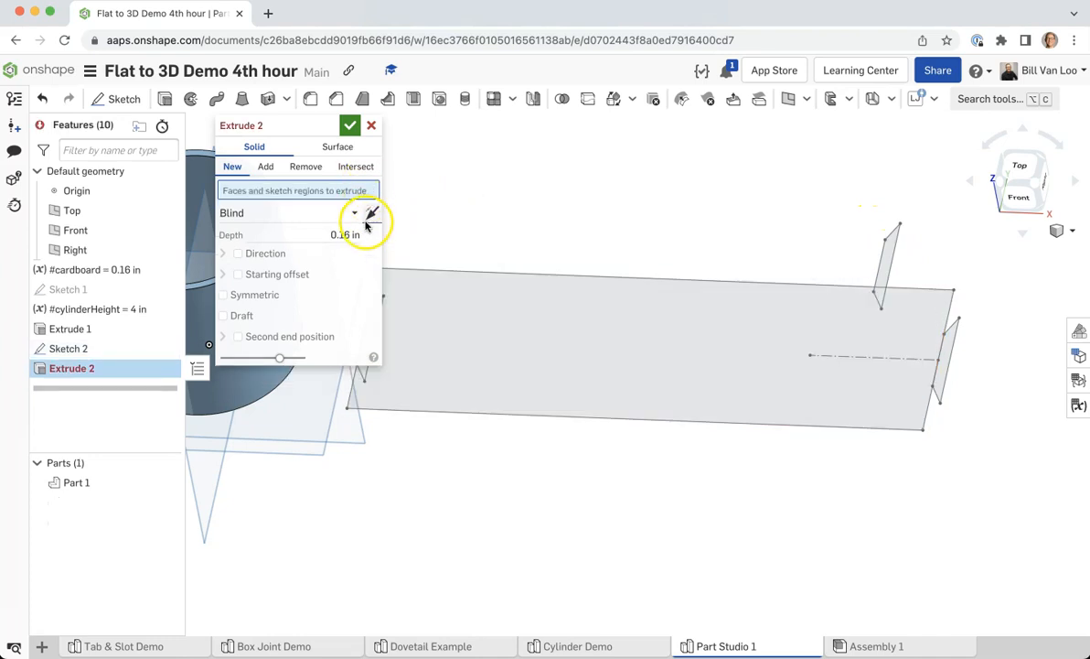
{"action": "left_click", "coordinate": [345, 128]}
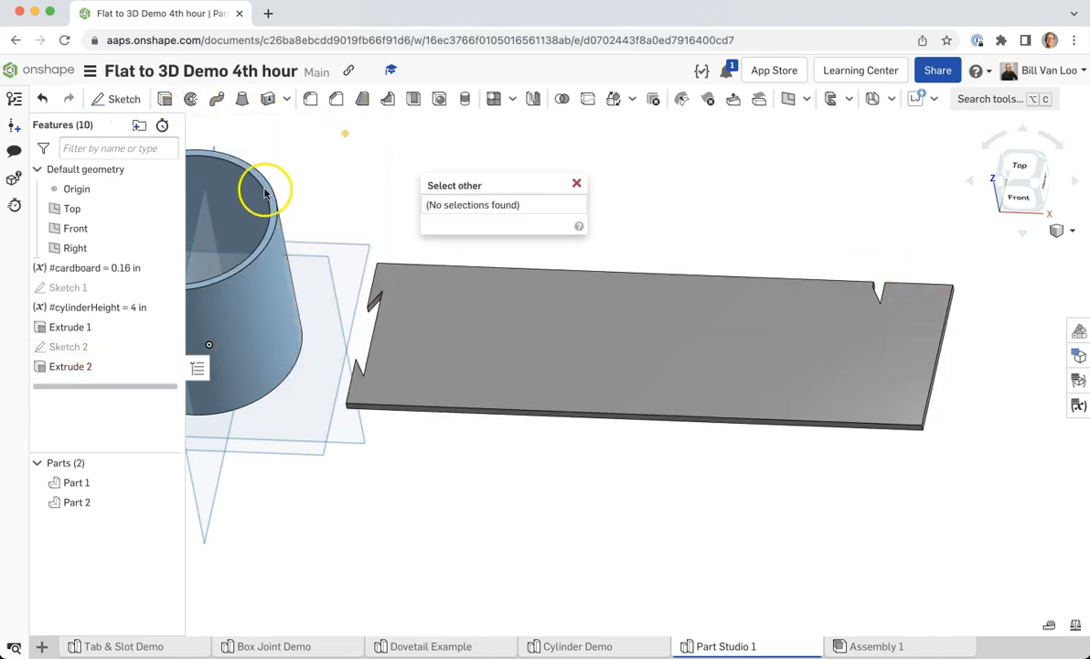
{"action": "double_click", "coordinate": [85, 367]}
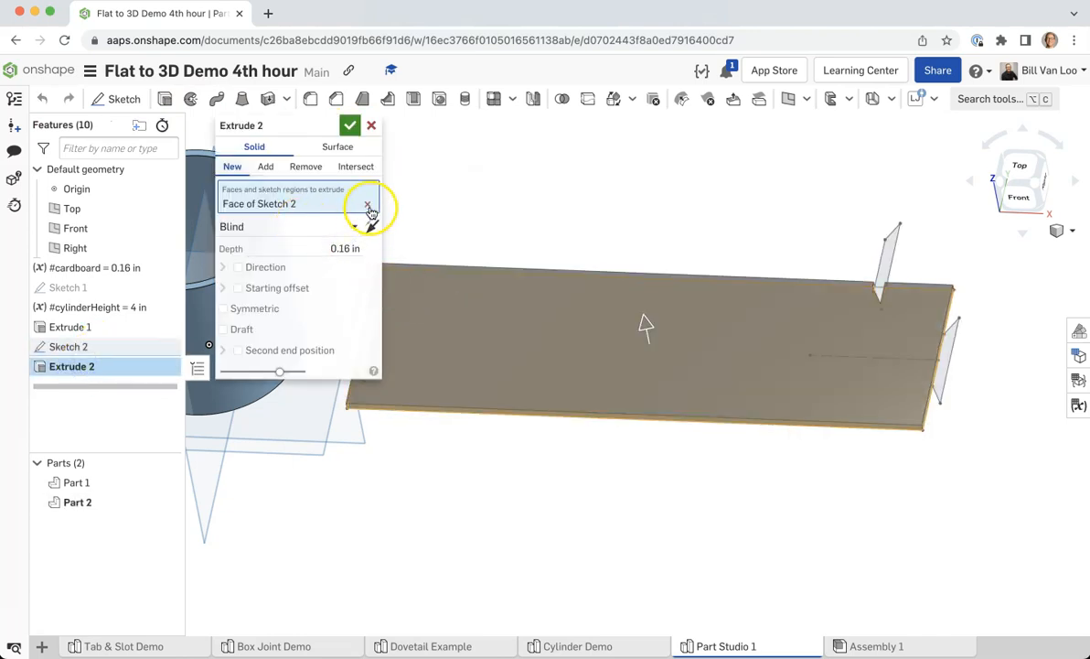
{"action": "left_click", "coordinate": [369, 128]}
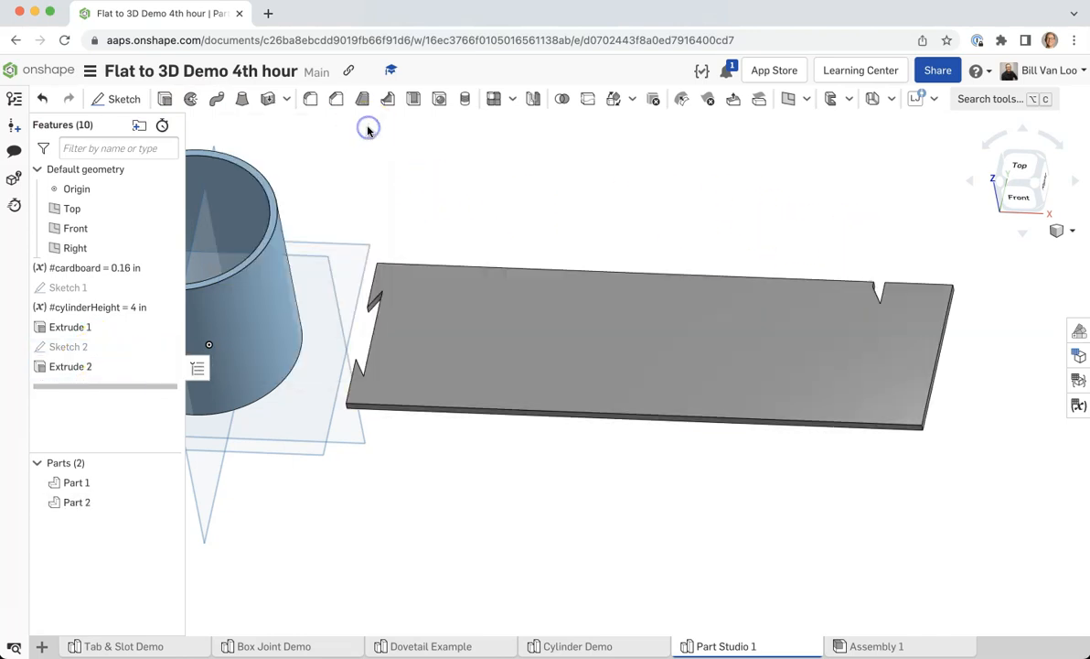
Delete the leftover tab outline straddling the rectangle's upper edge from Sketch 2 and accept the sketch
{"action": "mouse_move", "coordinate": [822, 227]}
{"action": "right_mouse_down"}
{"action": "mouse_move", "coordinate": [839, 217]}
{"action": "mouse_move", "coordinate": [829, 213]}
{"action": "right_mouse_up"}
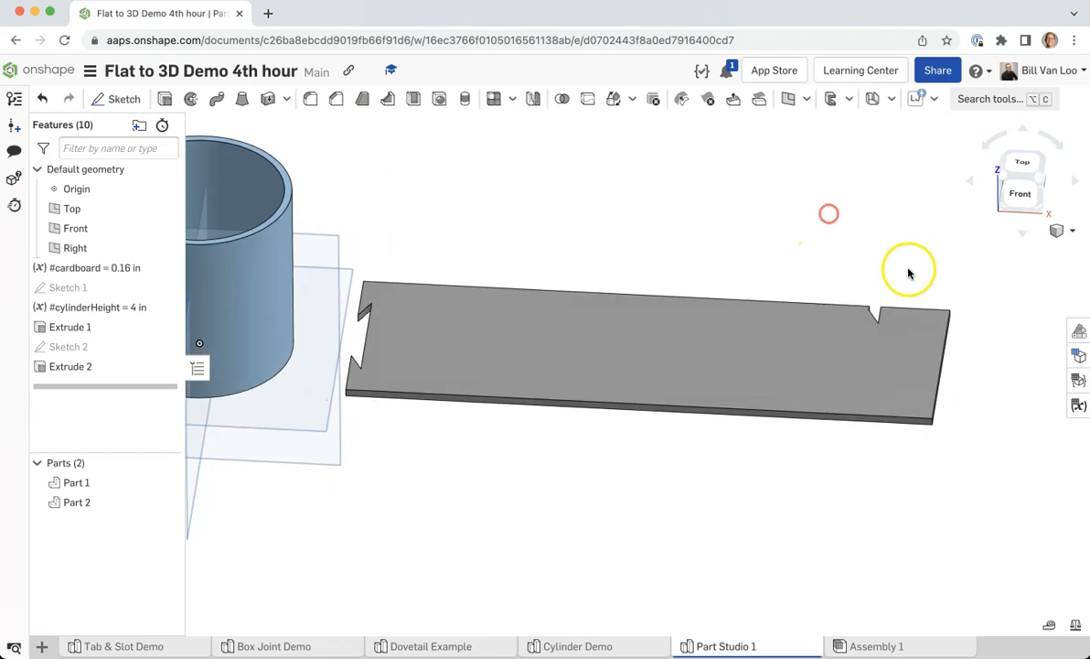
{"action": "scroll", "coordinate": [897, 293], "scroll_direction": "up", "scroll_amount": 5}
{"action": "left_click", "coordinate": [92, 349]}
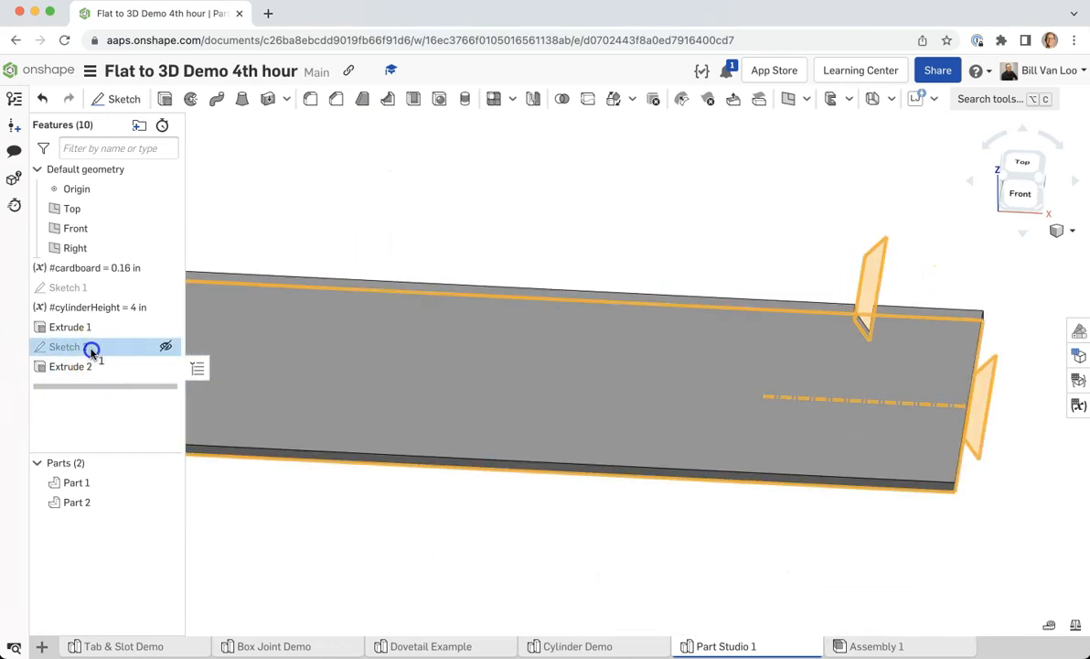
{"action": "double_click", "coordinate": [92, 348]}
{"action": "left_click_drag", "start_coordinate": [835, 226], "coordinate": [924, 274]}
{"action": "key", "text": "Delete"}
{"action": "left_click", "coordinate": [860, 289]}
{"action": "key", "text": "Delete"}
{"action": "left_click", "coordinate": [883, 270]}
{"action": "key", "text": "Delete"}
{"action": "left_click", "coordinate": [858, 330]}
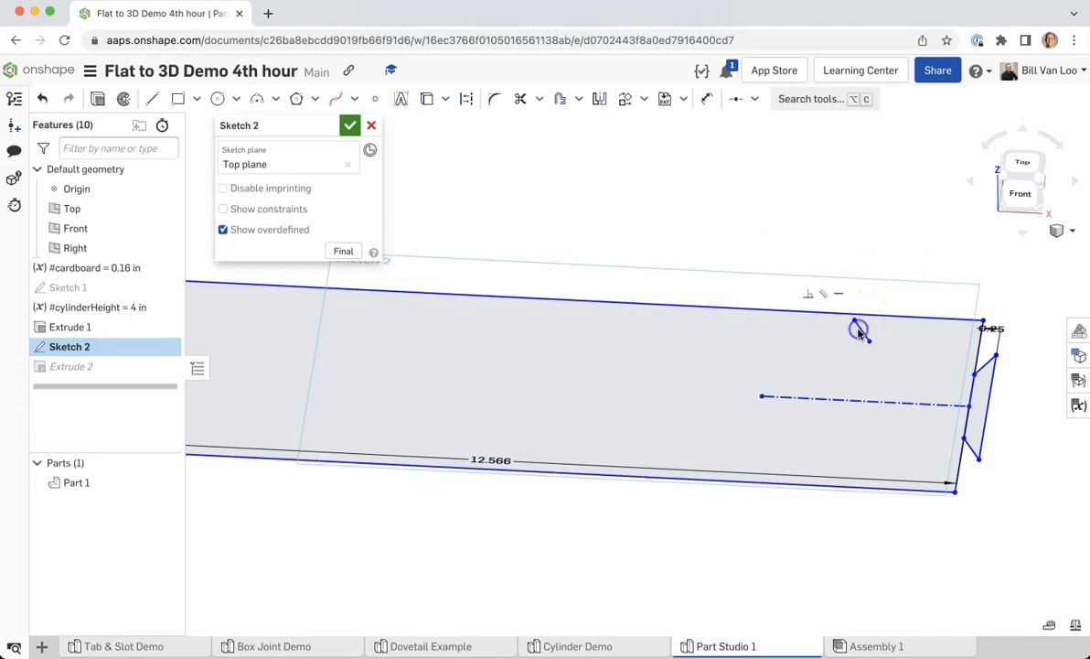
{"action": "left_click", "coordinate": [350, 125]}
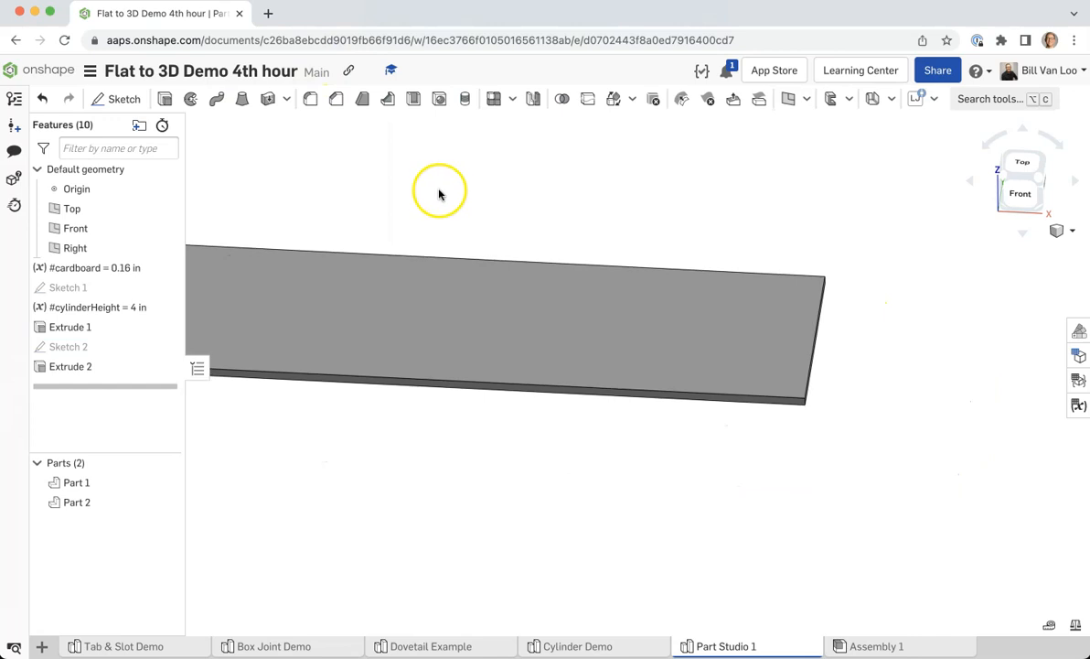
Add the flared tab's sketch region beyond the rectangle's short edge to Extrude 2, extruding it with the flat piece
{"action": "middle_click_drag", "start_coordinate": [440, 194], "coordinate": [645, 236]}
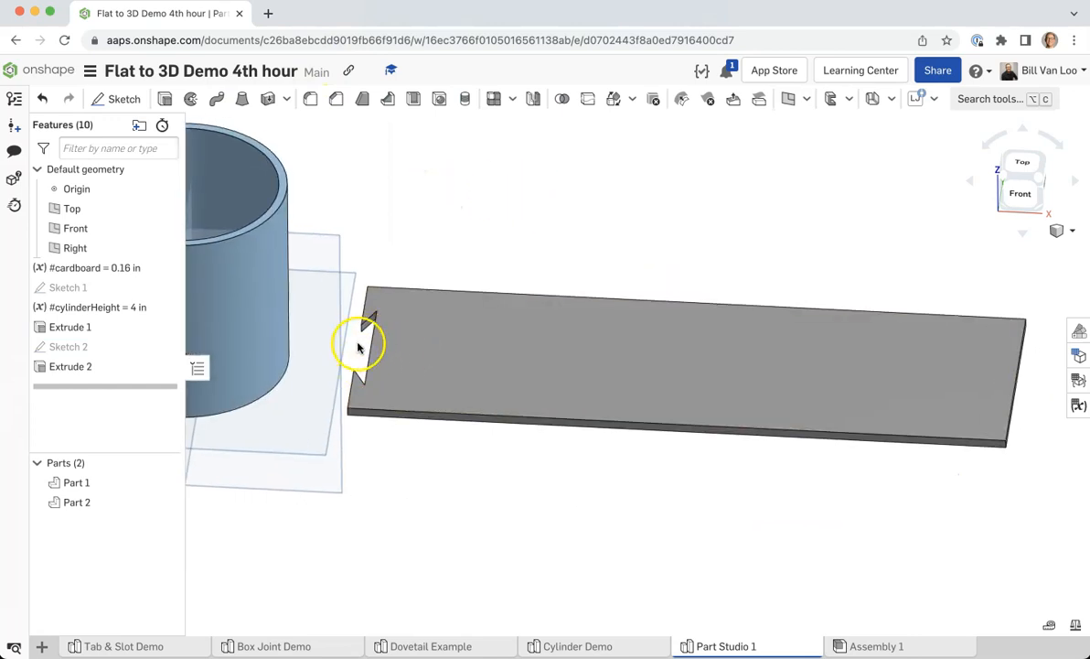
{"action": "double_click", "coordinate": [114, 366]}
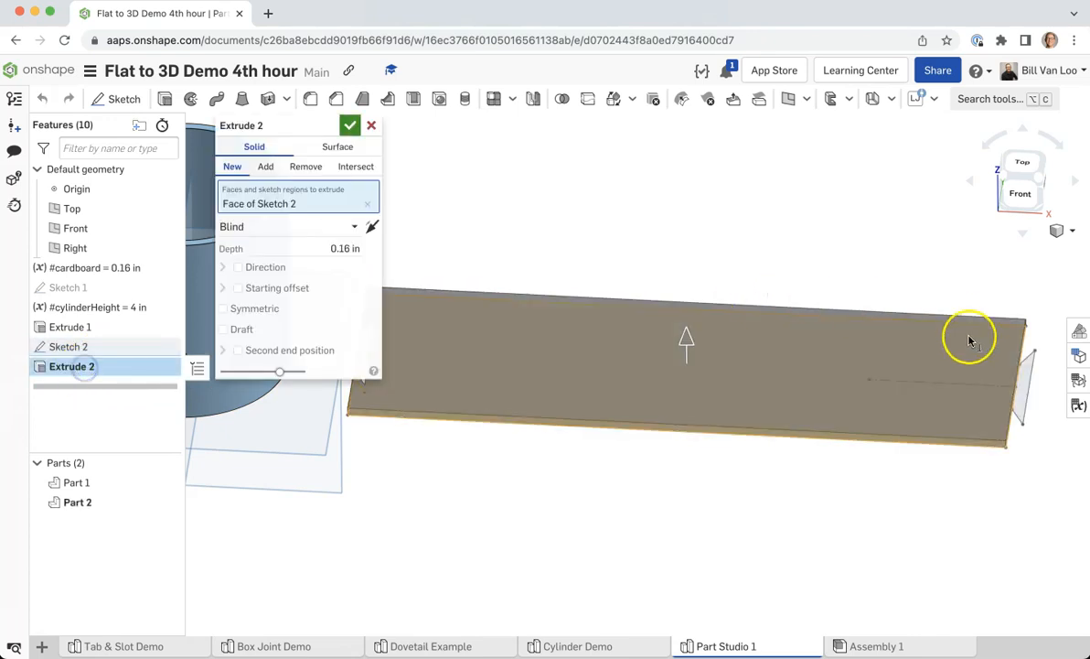
{"action": "left_click", "coordinate": [1031, 377]}
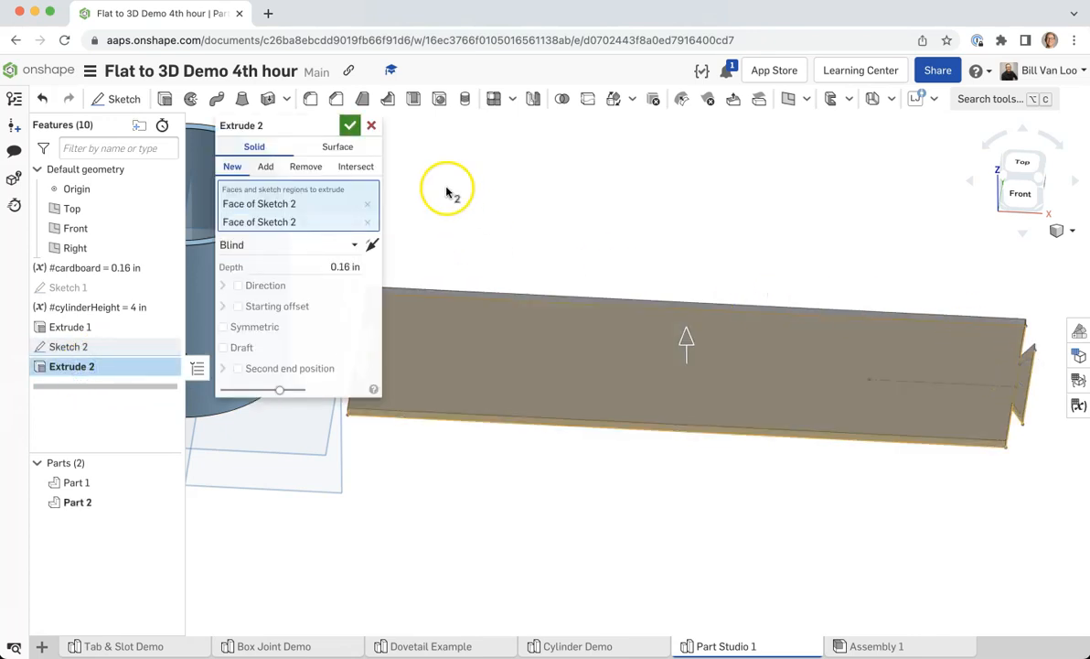
{"action": "left_click", "coordinate": [350, 126]}
{"action": "right_click_drag", "start_coordinate": [633, 203], "coordinate": [618, 199]}
{"action": "middle_click_drag", "start_coordinate": [608, 196], "coordinate": [551, 195]}
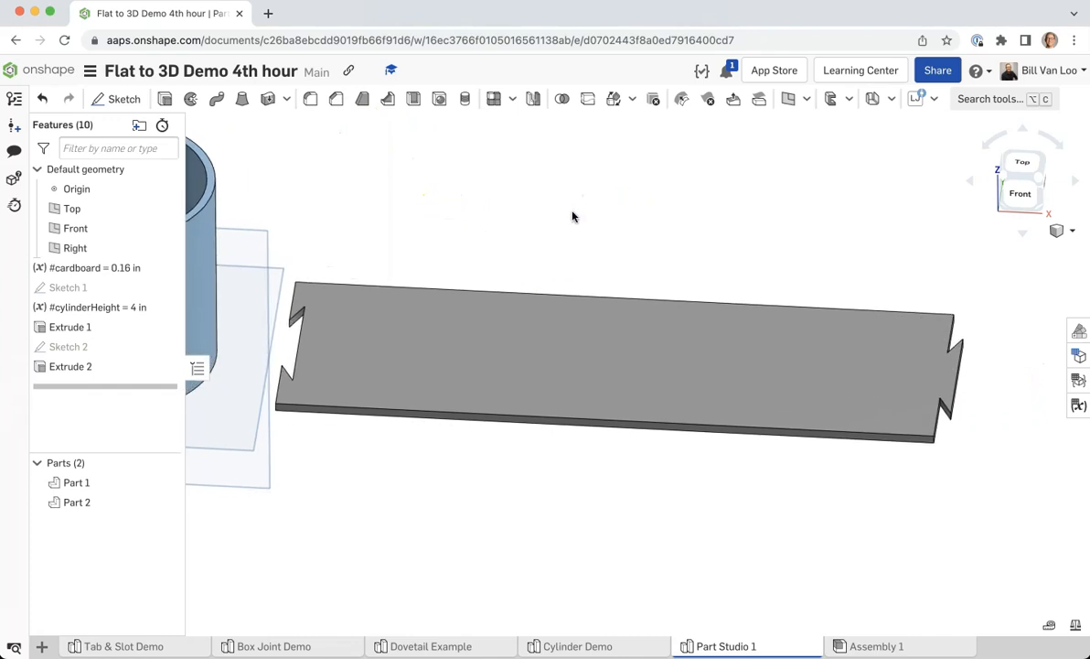
{"action": "left_click", "coordinate": [574, 208]}
{"action": "mouse_move", "coordinate": [574, 211]}
{"action": "right_mouse_down"}
{"action": "mouse_move", "coordinate": [575, 238]}
{"action": "mouse_move", "coordinate": [587, 196]}
{"action": "mouse_move", "coordinate": [568, 190]}
{"action": "mouse_move", "coordinate": [579, 192]}
{"action": "right_mouse_up"}
{"action": "left_click", "coordinate": [335, 329]}
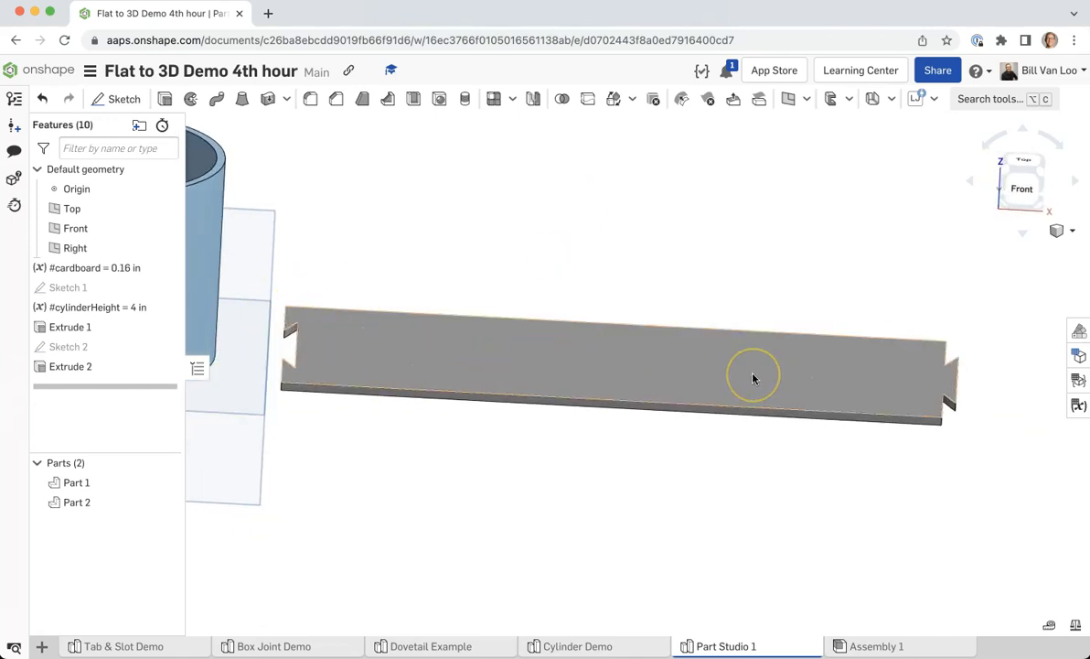
{"action": "left_click", "coordinate": [830, 367]}
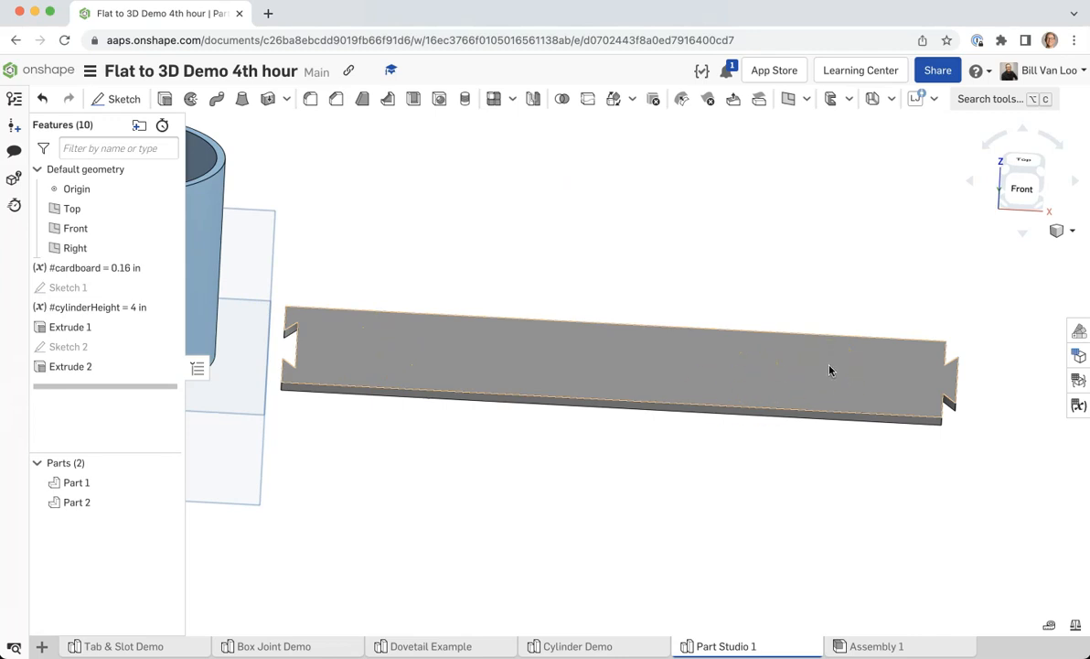